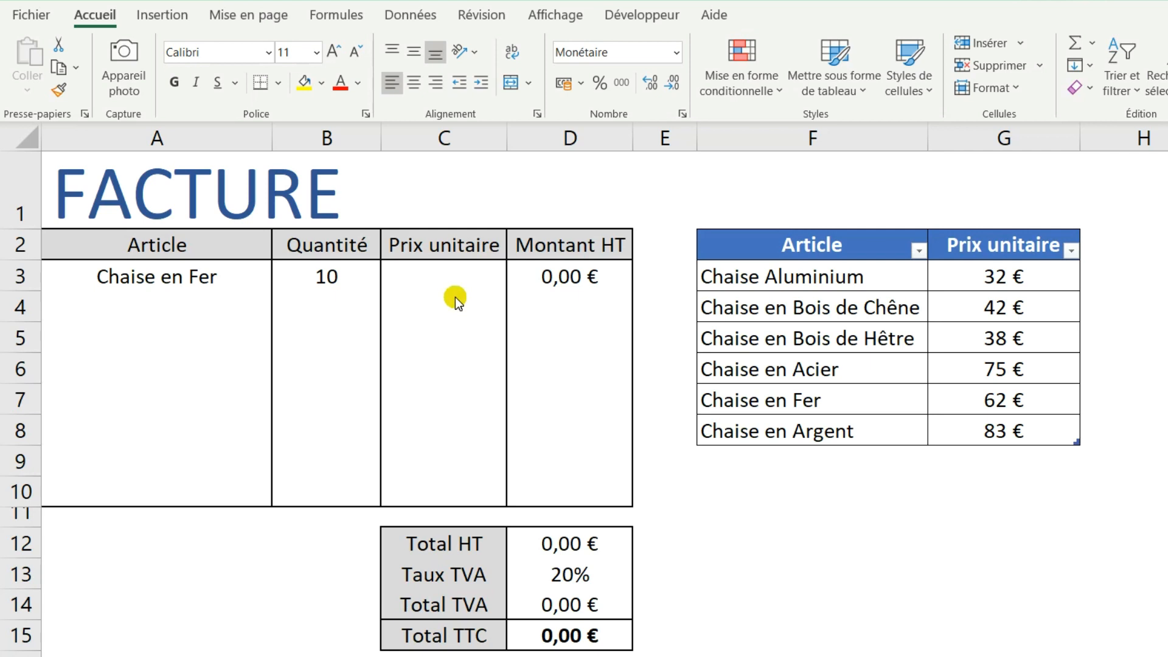
Step: Enter =RECHERCHEV(A3;_Tableau_Articles;2;0) in C3 to look up the article's unit price
{"action": "left_click", "coordinate": [455, 286]}
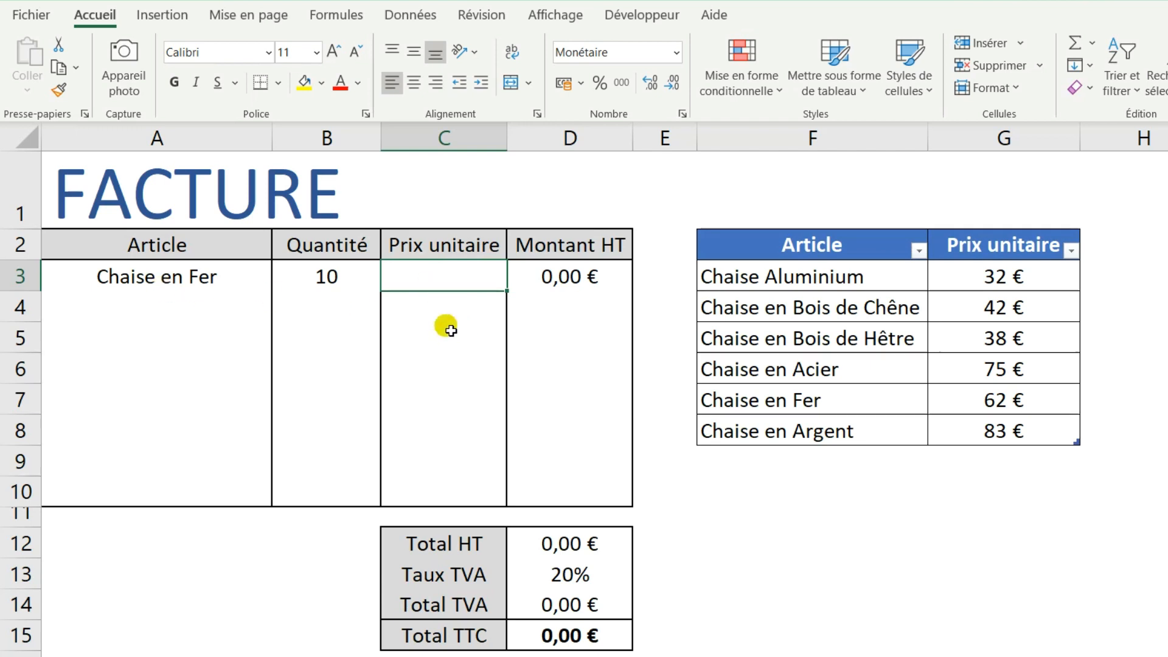
{"action": "type", "text": "=RECHERC"}
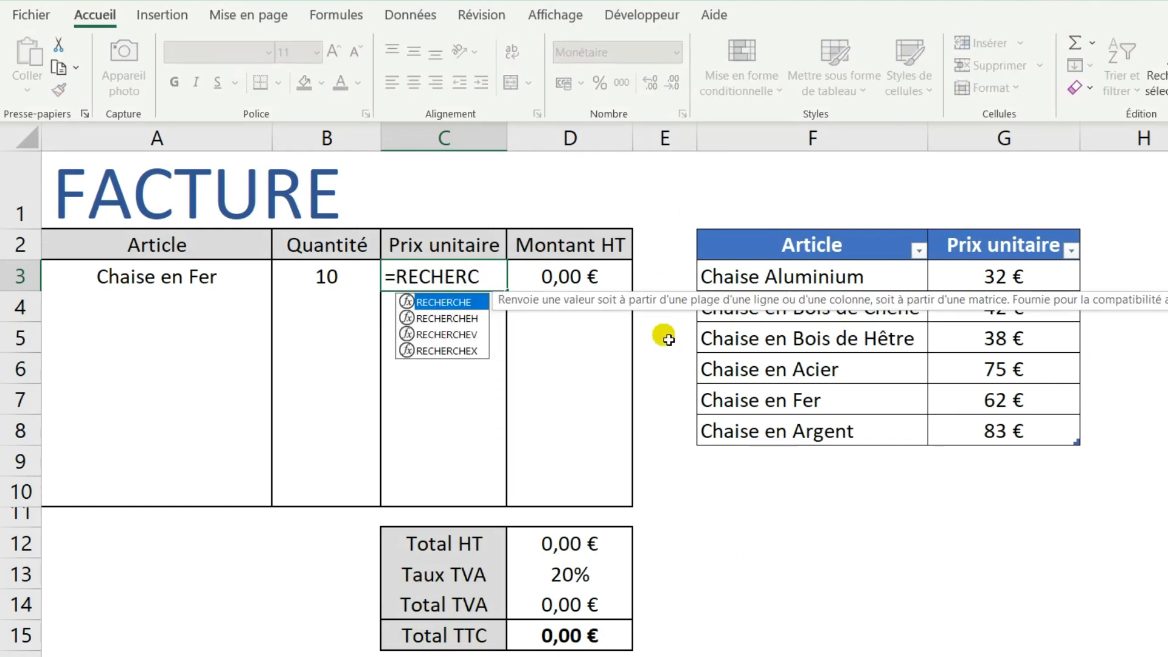
{"action": "type", "text": "HEV("}
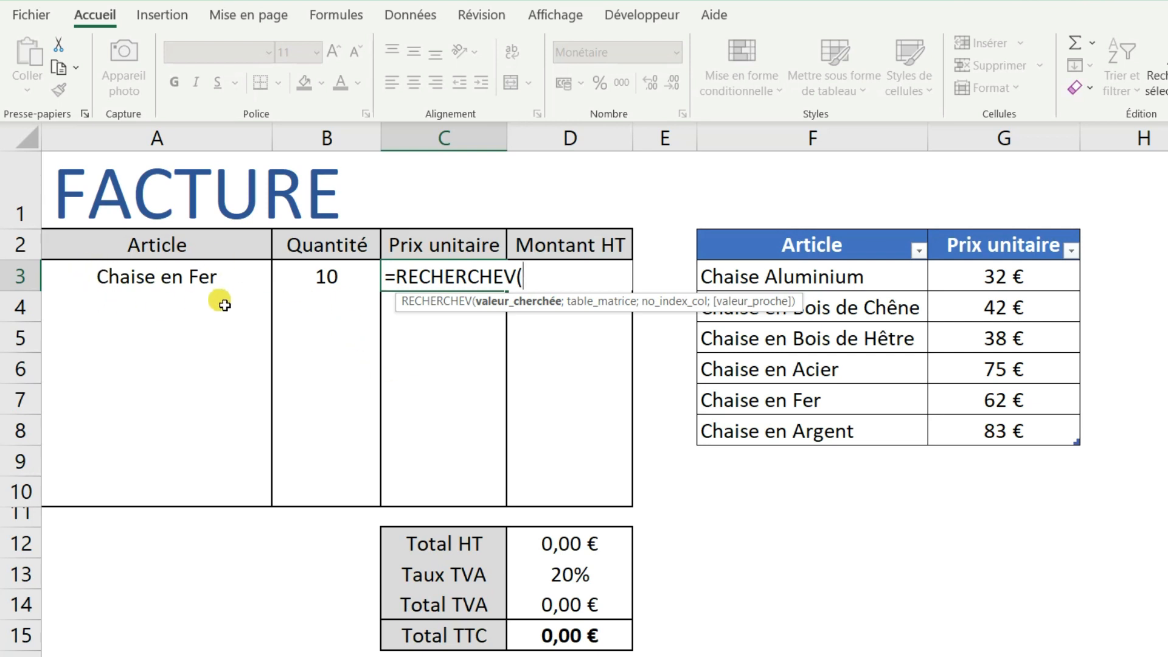
{"action": "left_click", "coordinate": [229, 281]}
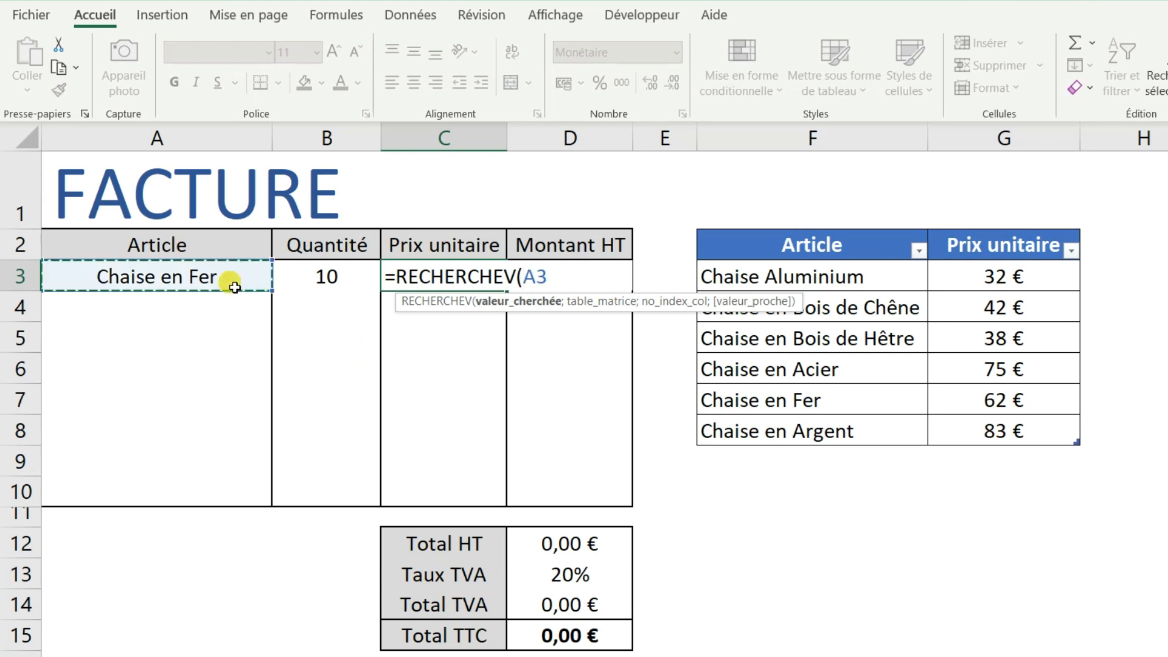
{"action": "type", "text": ";"}
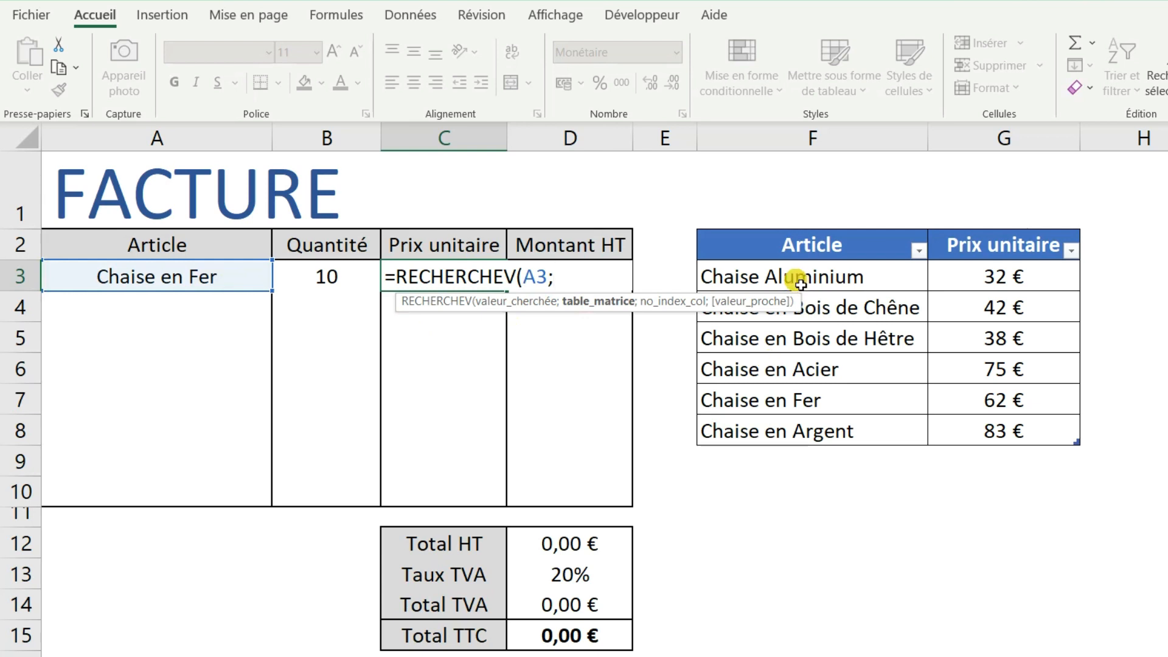
{"action": "left_click", "coordinate": [826, 284]}
{"action": "left_click_drag", "start_coordinate": [826, 285], "coordinate": [1024, 433]}
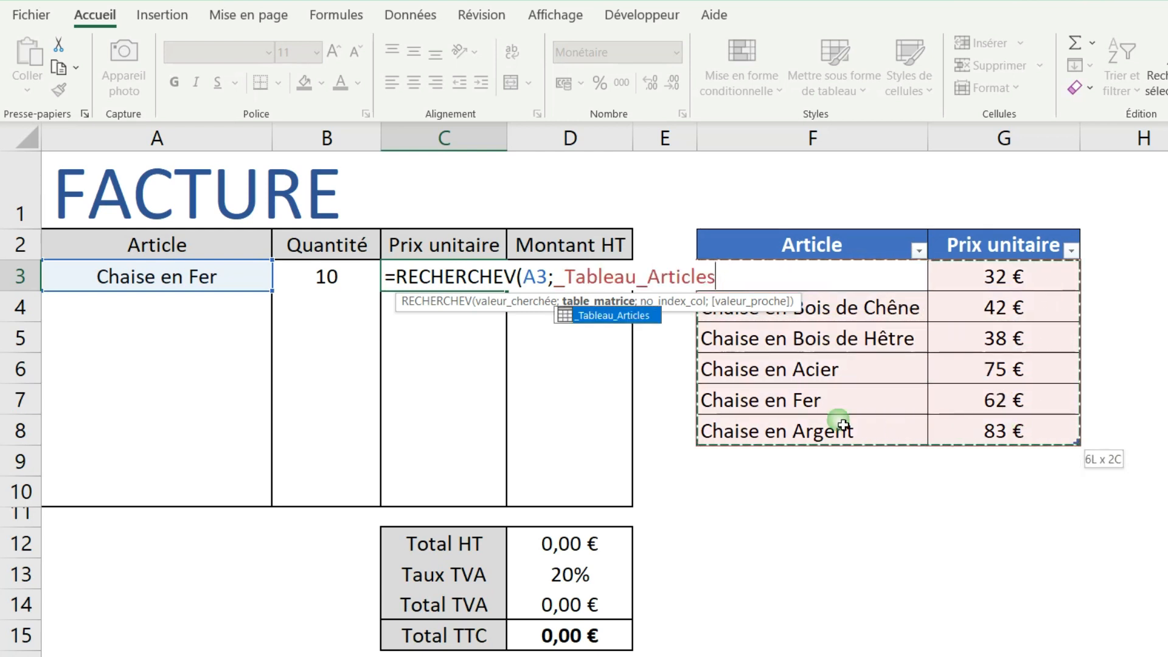
{"action": "type", "text": ";"}
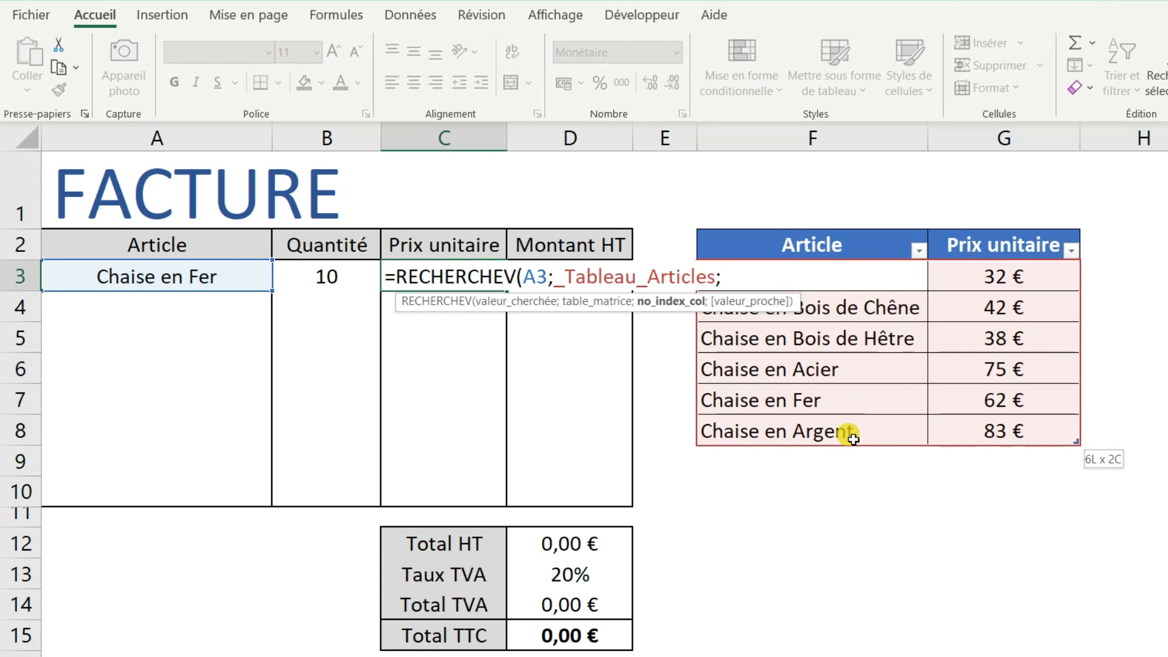
{"action": "type", "text": "2"}
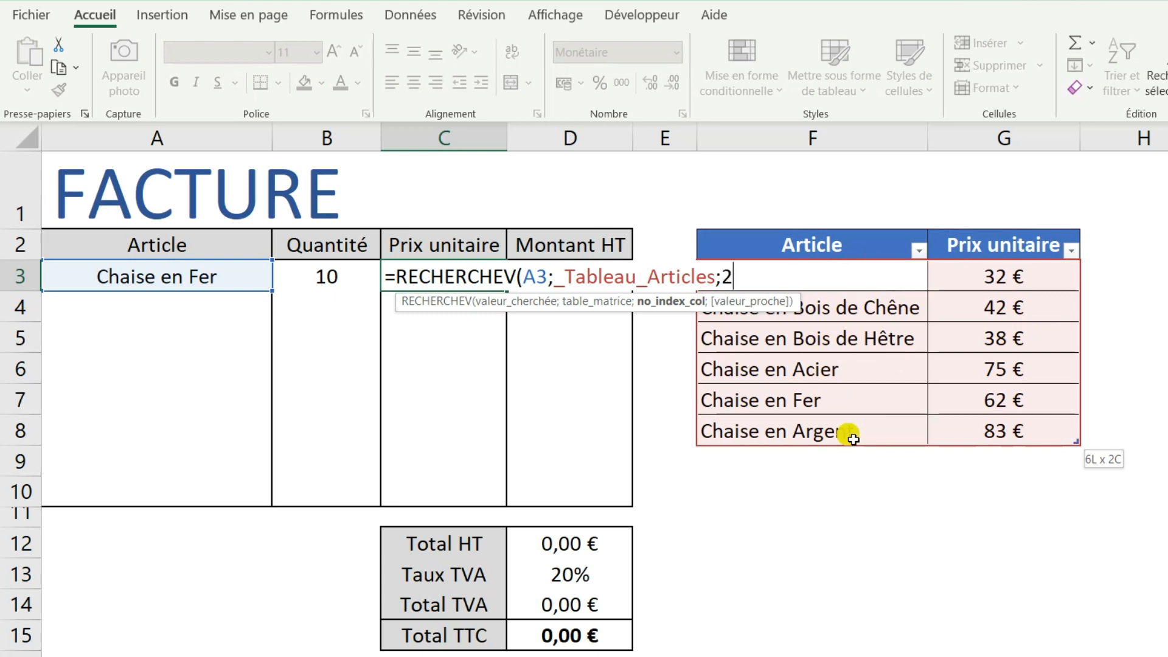
{"action": "type", "text": ";"}
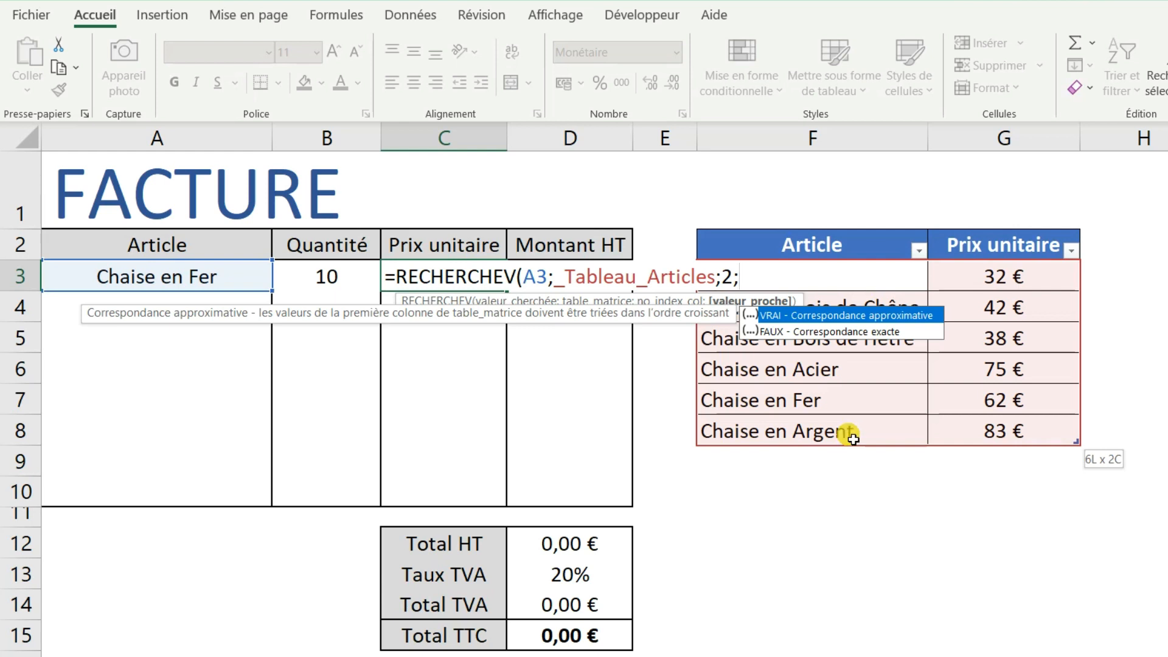
{"action": "type", "text": "0)"}
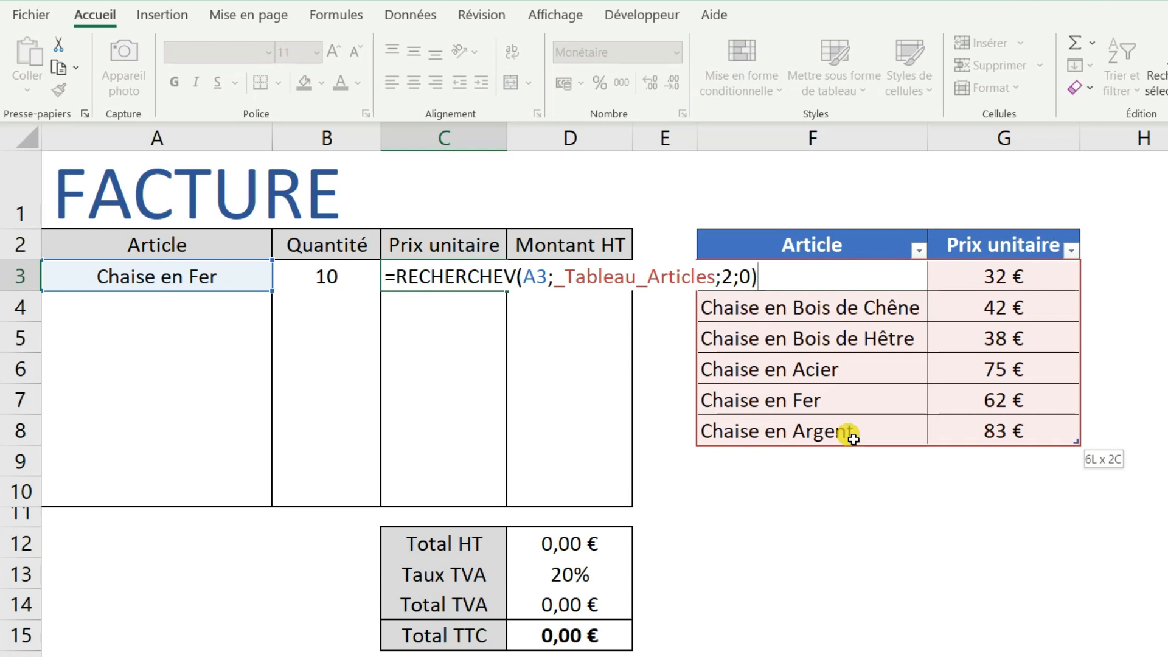
{"action": "key", "text": "Return"}
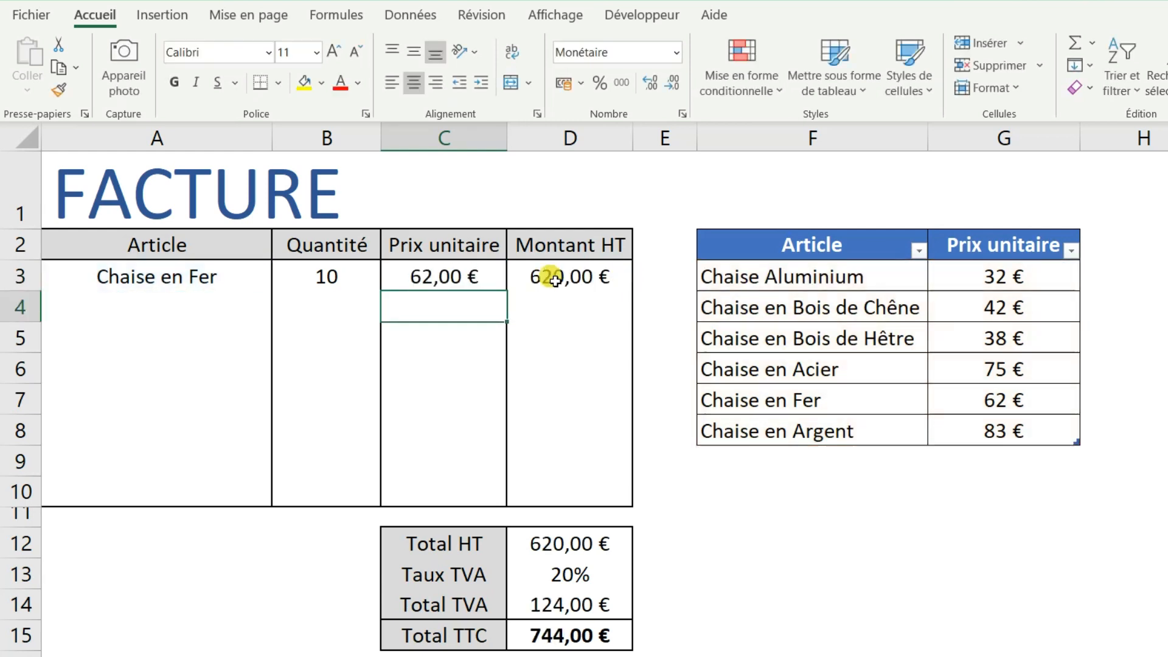
Step: Choose Chaise en Acier as the article in A3 and Chaise en Bois de Hêtre in A4
{"action": "left_click", "coordinate": [267, 273]}
{"action": "left_click", "coordinate": [284, 284]}
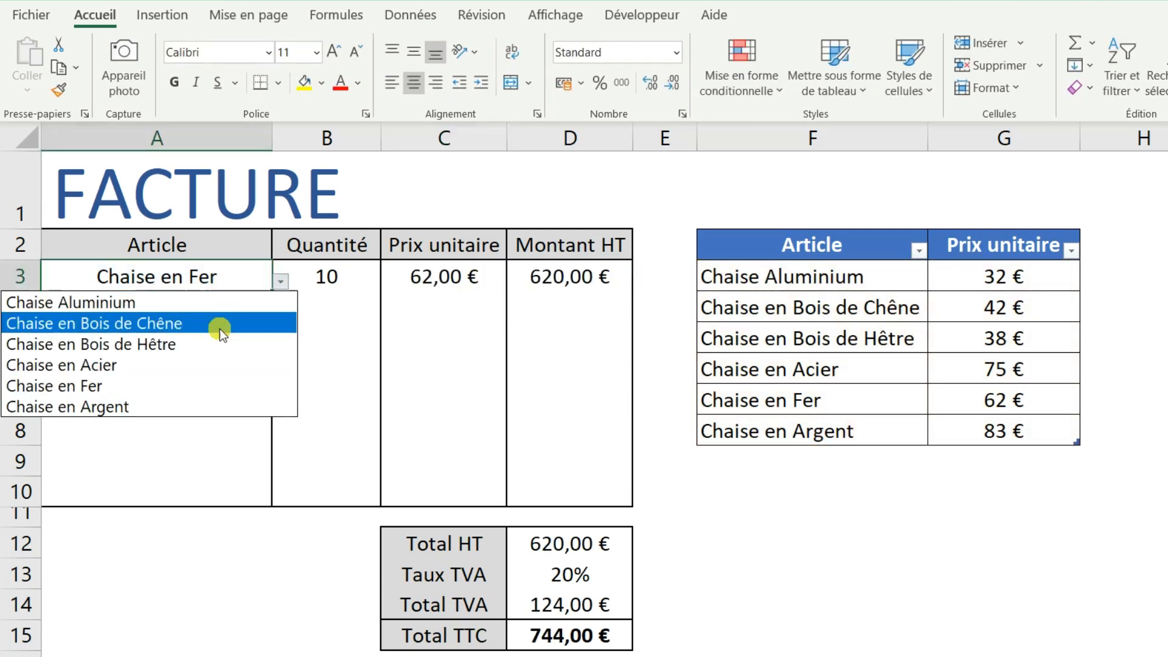
{"action": "left_click", "coordinate": [277, 365]}
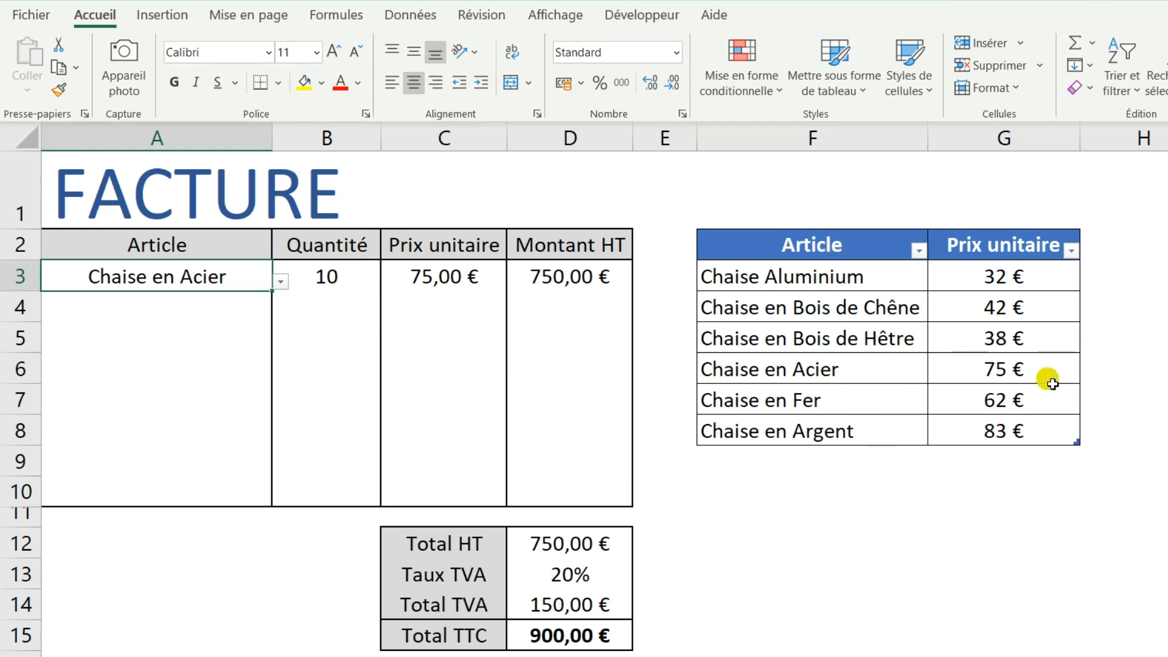
{"action": "left_click", "coordinate": [230, 316]}
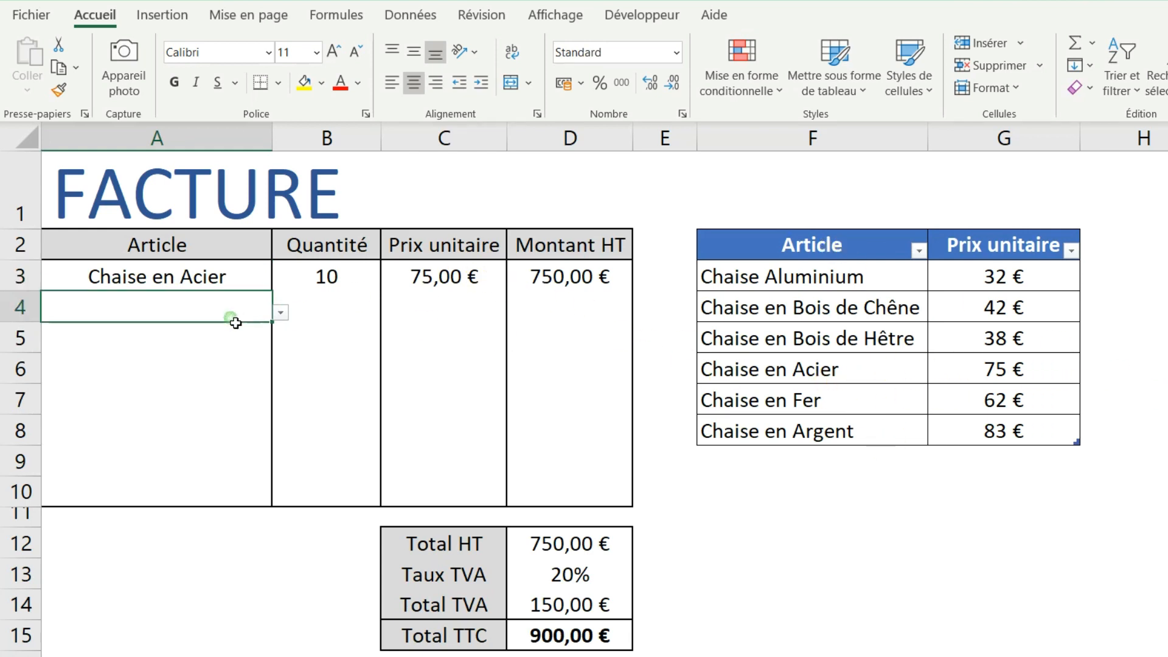
{"action": "left_click", "coordinate": [283, 313]}
{"action": "left_click", "coordinate": [220, 373]}
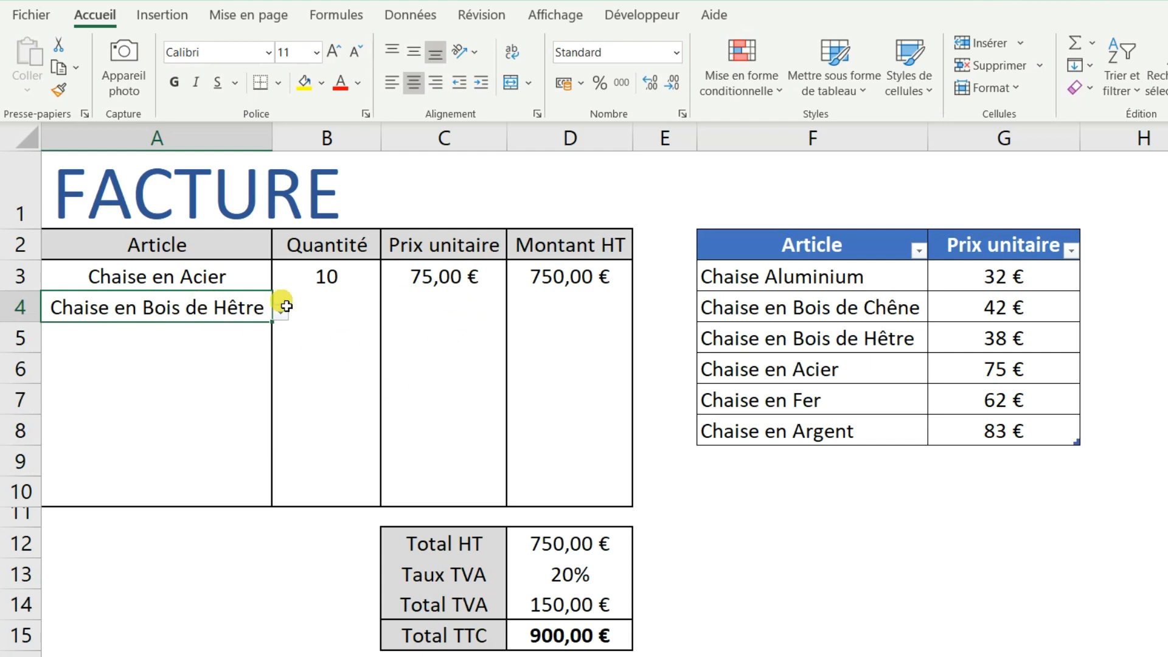
Step: Fill the RECHERCHEV formula from C3 down to C10 without copying the formatting
{"action": "left_click", "coordinate": [450, 282]}
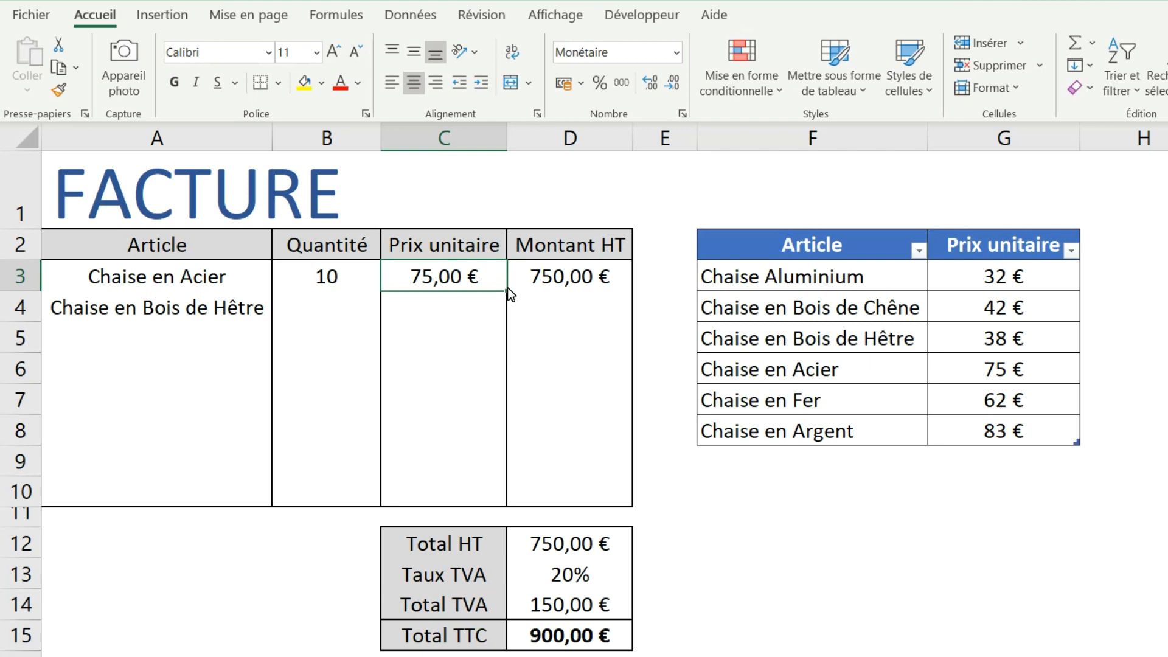
{"action": "left_click_drag", "start_coordinate": [509, 297], "coordinate": [517, 497]}
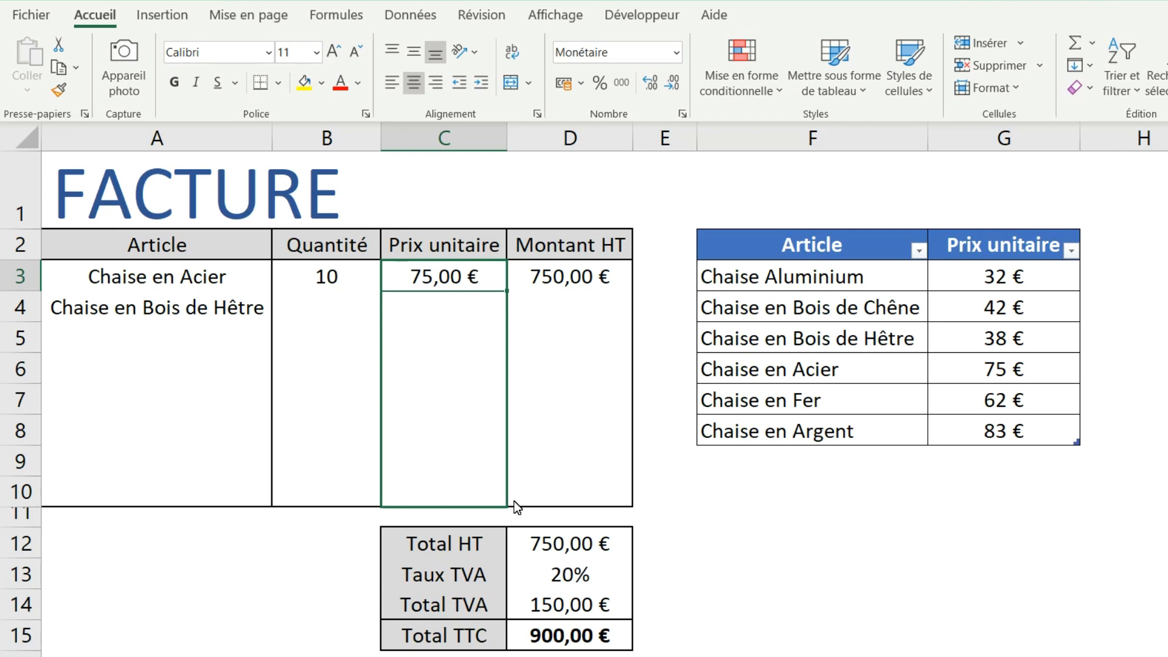
{"action": "left_click_drag", "start_coordinate": [515, 502], "coordinate": [515, 502]}
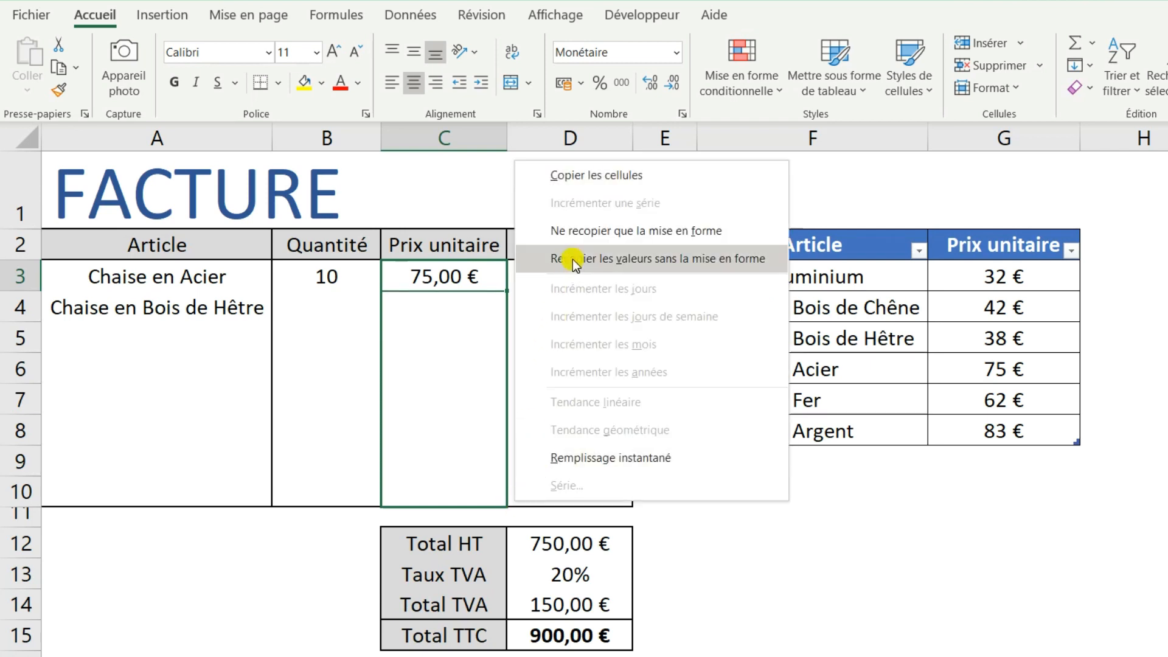
{"action": "left_click", "coordinate": [740, 256]}
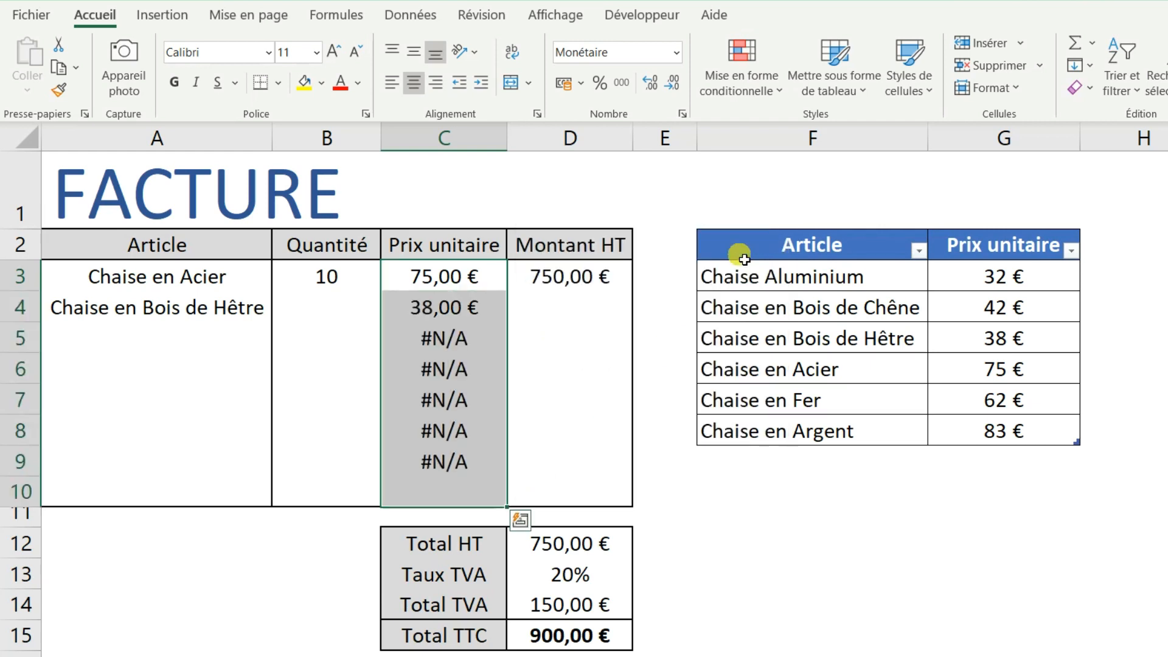
{"action": "left_click", "coordinate": [415, 310]}
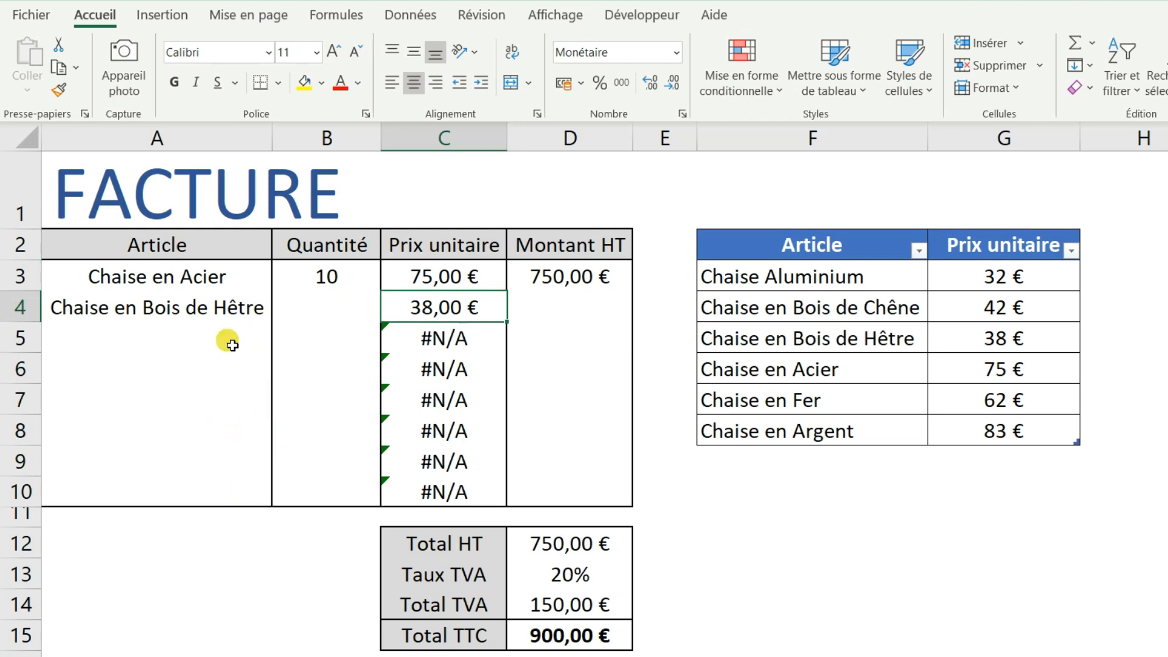
{"action": "left_click", "coordinate": [473, 348]}
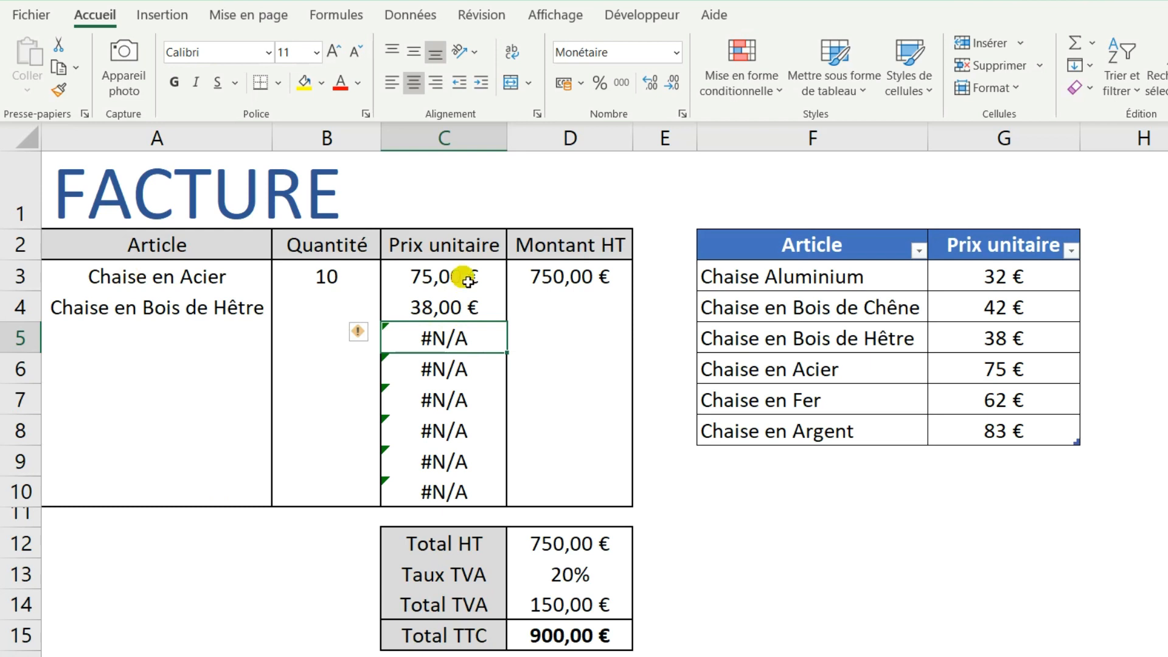
Step: Wrap the C3 lookup in SIERREUR with an empty text on error: =SIERREUR(RECHERCHEV(A3;_Tableau_Articles;2;0);"")
{"action": "double_click", "coordinate": [420, 277]}
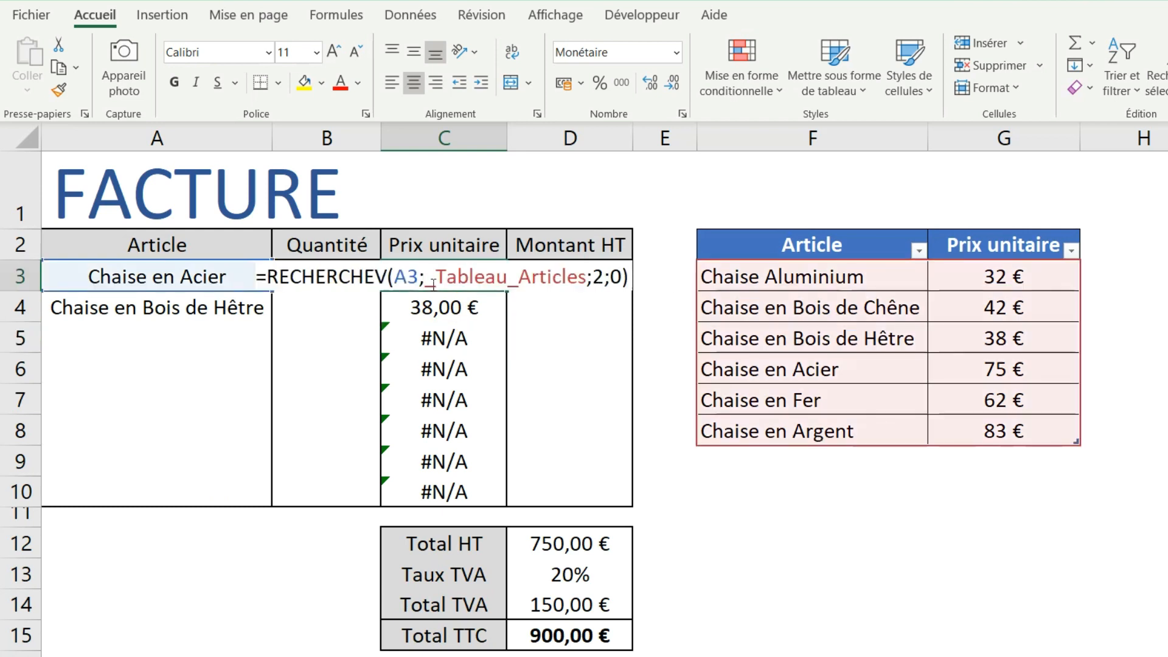
{"action": "left_click", "coordinate": [398, 276]}
{"action": "left_click", "coordinate": [400, 278]}
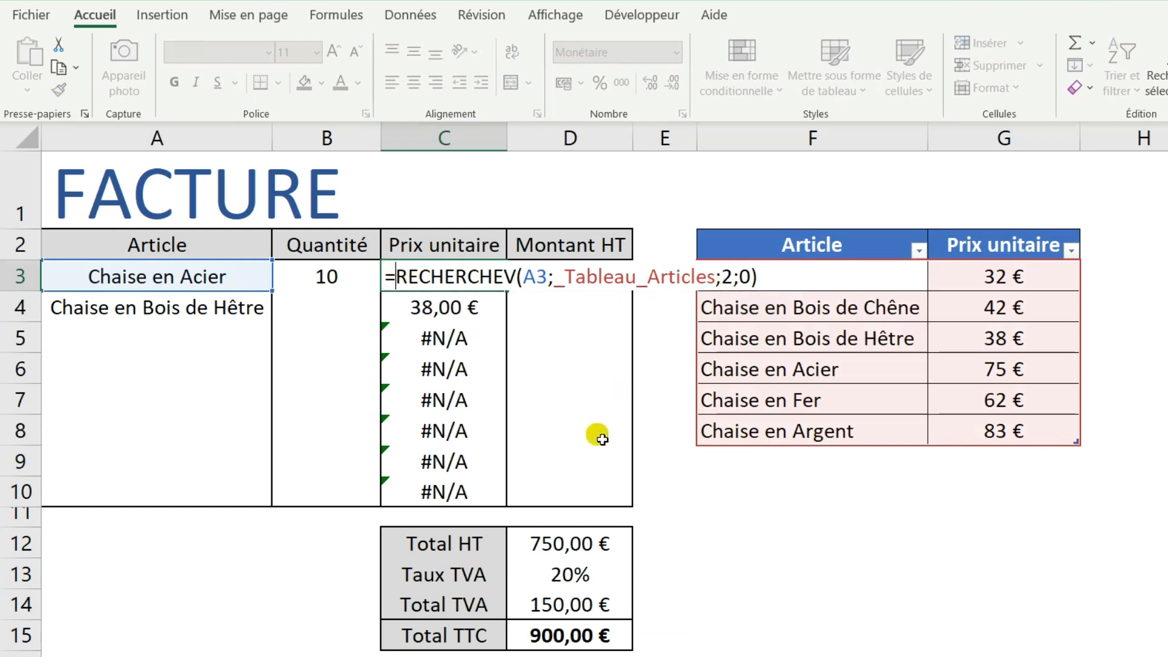
{"action": "type", "text": "SIERREUR"}
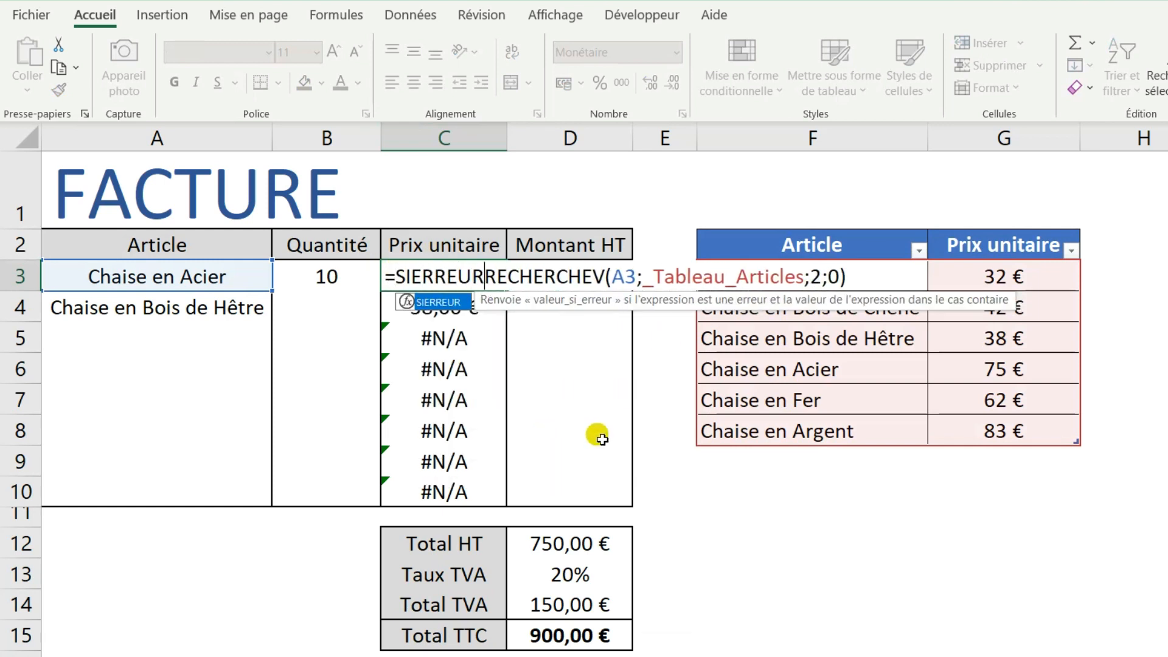
{"action": "key", "text": "Escape"}
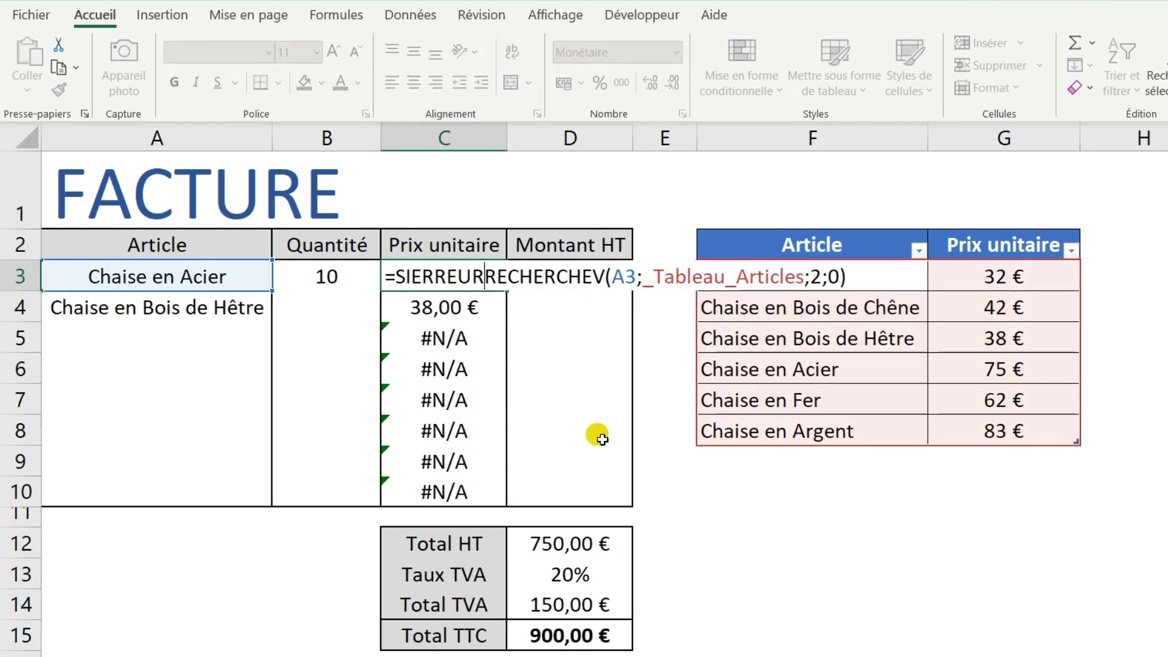
{"action": "type", "text": "("}
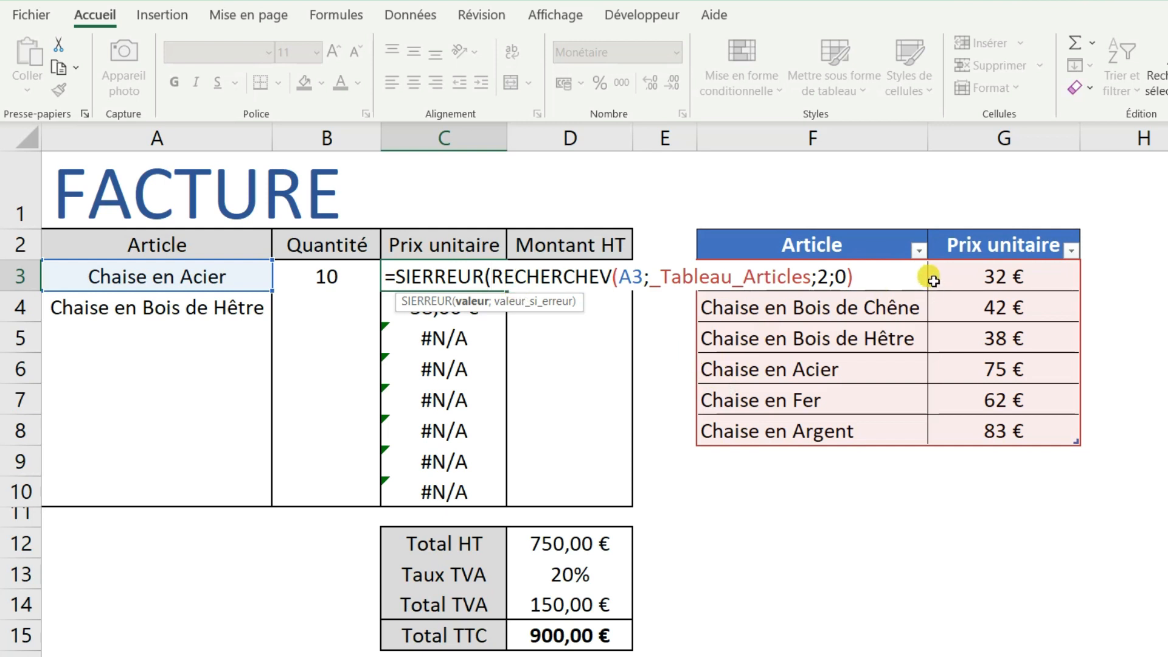
{"action": "left_click", "coordinate": [857, 278]}
{"action": "type", "text": ");"}
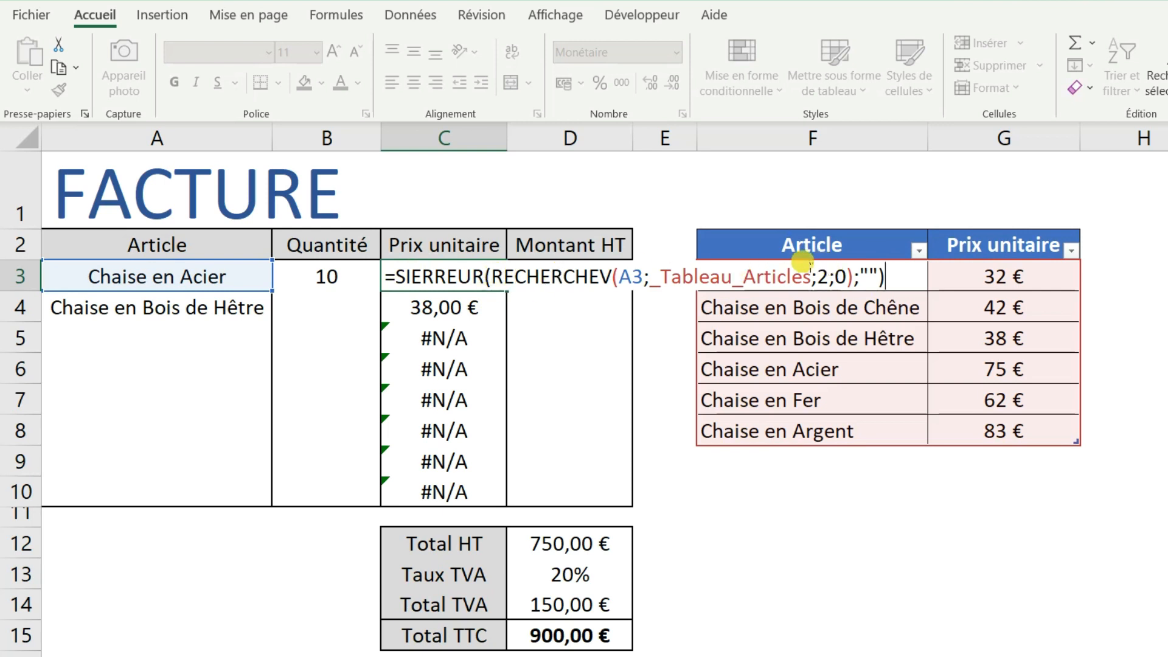
{"action": "left_click_drag", "start_coordinate": [859, 277], "coordinate": [882, 278]}
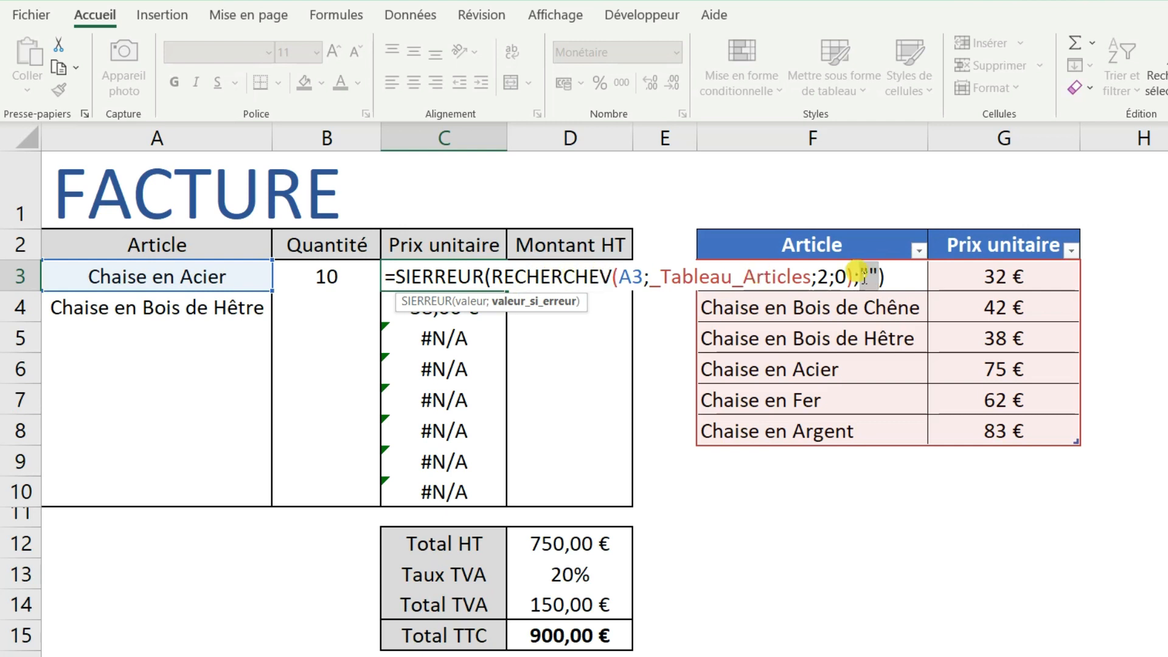
{"action": "left_click", "coordinate": [901, 280]}
{"action": "key", "text": "Return"}
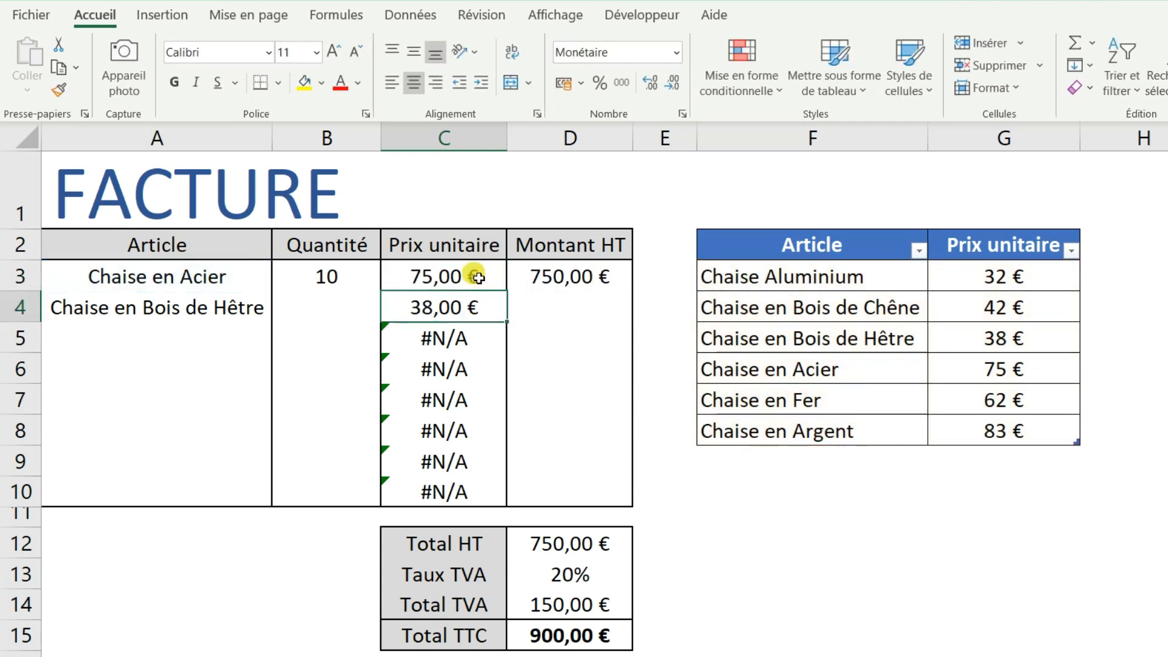
Step: Fill the SIERREUR formula from C3 down to C10 without copying the formatting
{"action": "left_click", "coordinate": [494, 277]}
{"action": "left_click_drag", "start_coordinate": [511, 298], "coordinate": [506, 499]}
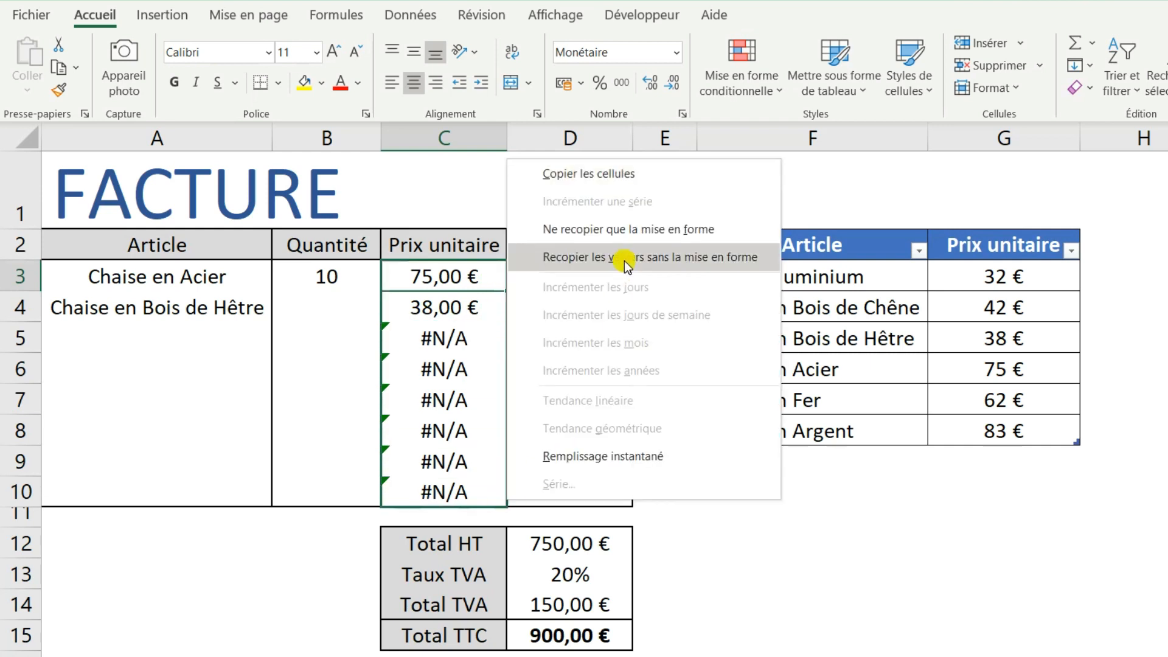
{"action": "left_click", "coordinate": [694, 257]}
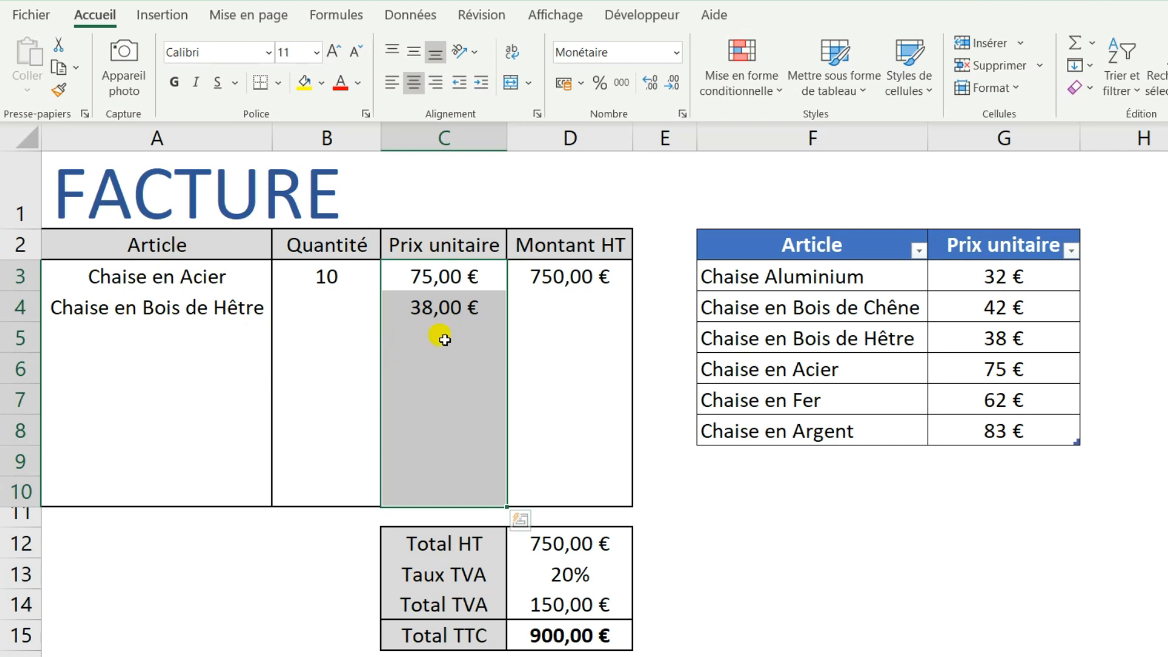
{"action": "left_click", "coordinate": [444, 340]}
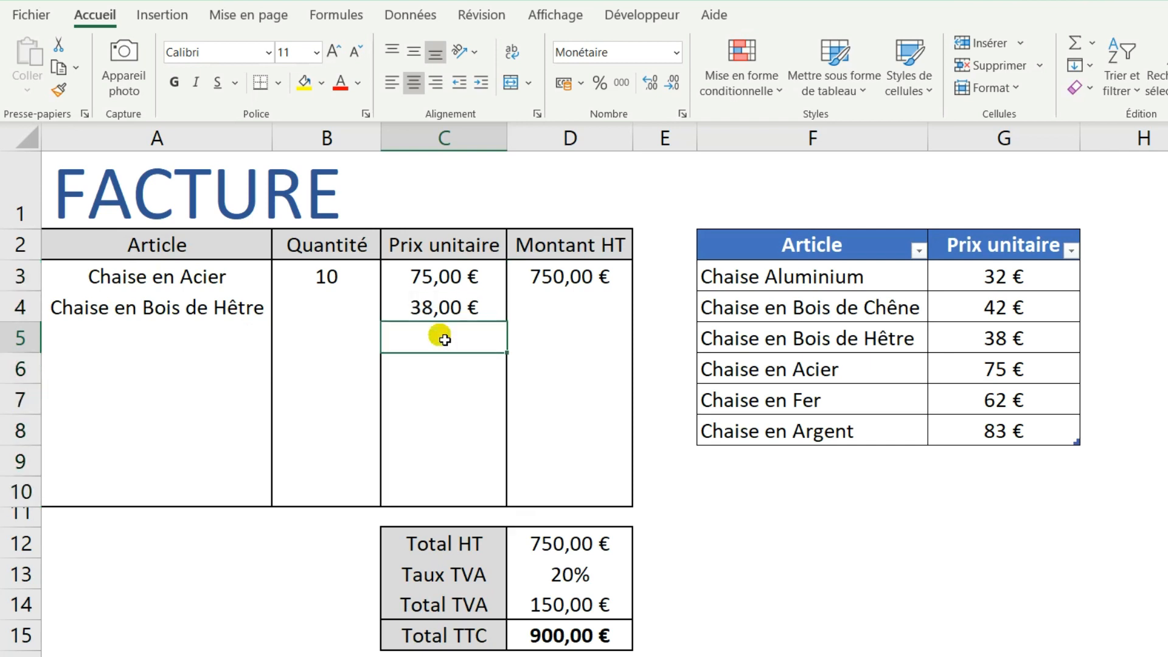
Step: Choose Chaise en Fer as the article in A5
{"action": "left_click", "coordinate": [197, 348]}
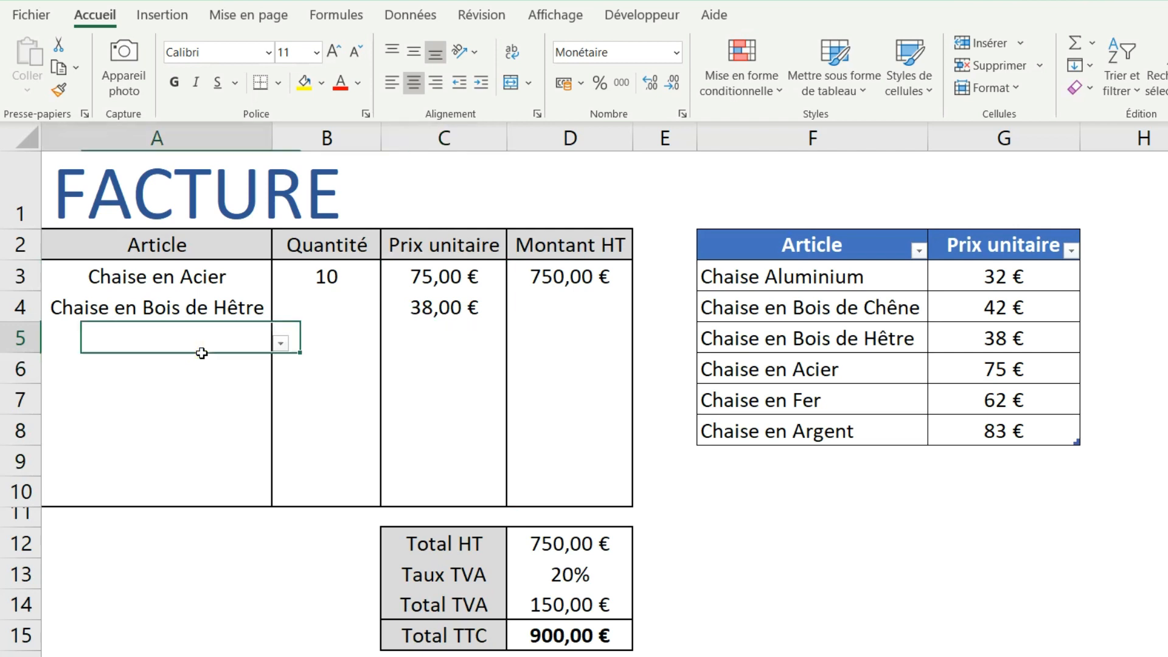
{"action": "left_click", "coordinate": [281, 343]}
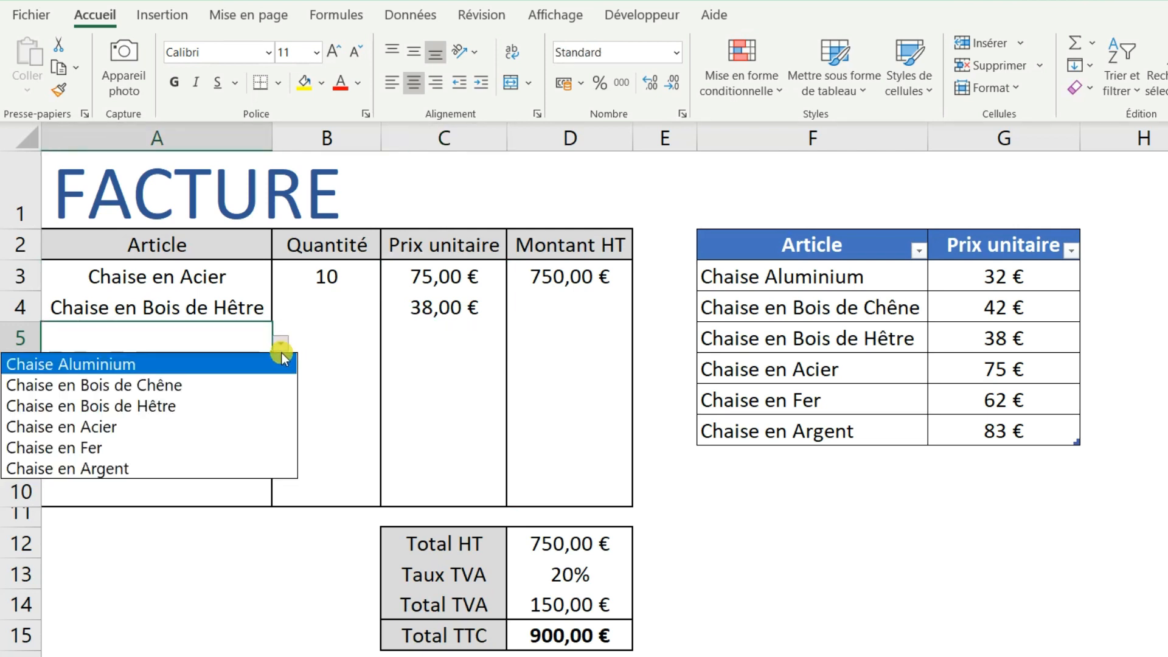
{"action": "key", "text": "Escape"}
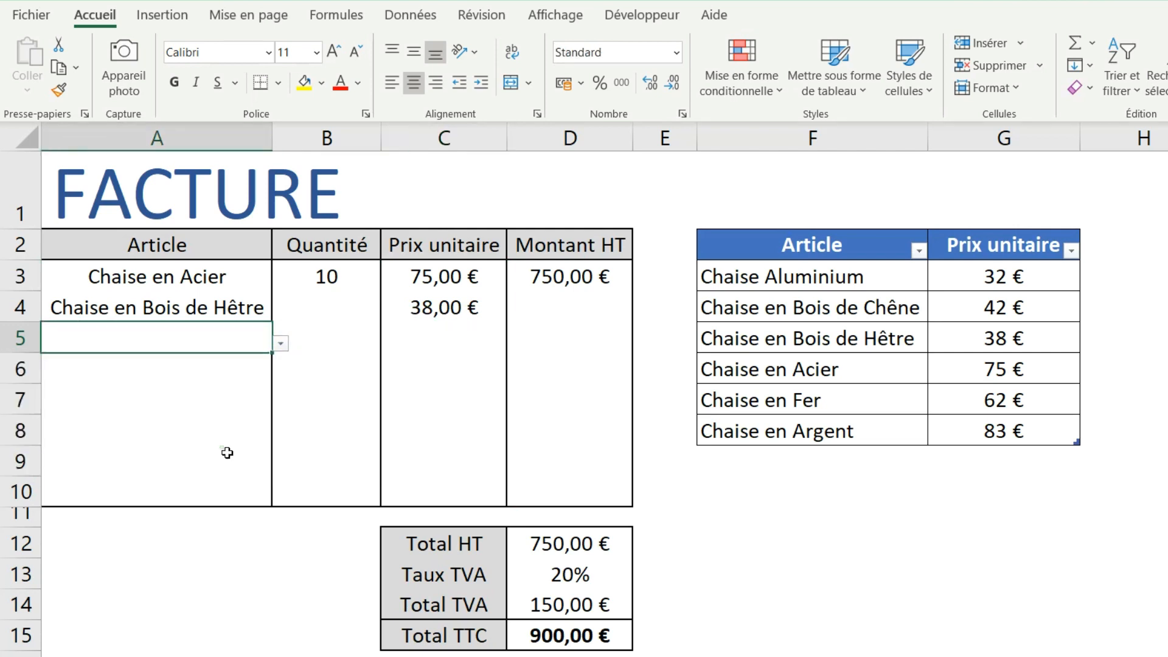
{"action": "left_click", "coordinate": [443, 335]}
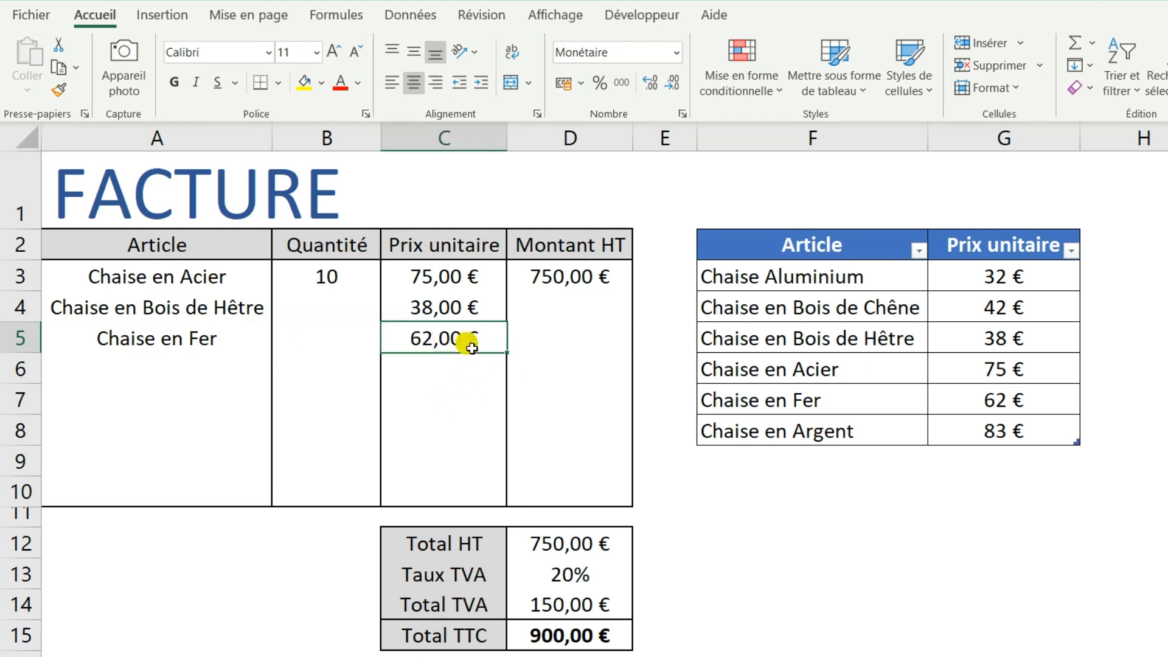
Step: Enter the quantities 15 in B4 and 20 in B5
{"action": "left_click", "coordinate": [308, 305]}
{"action": "type", "text": "15"}
{"action": "left_click", "coordinate": [350, 340]}
{"action": "type", "text": "20"}
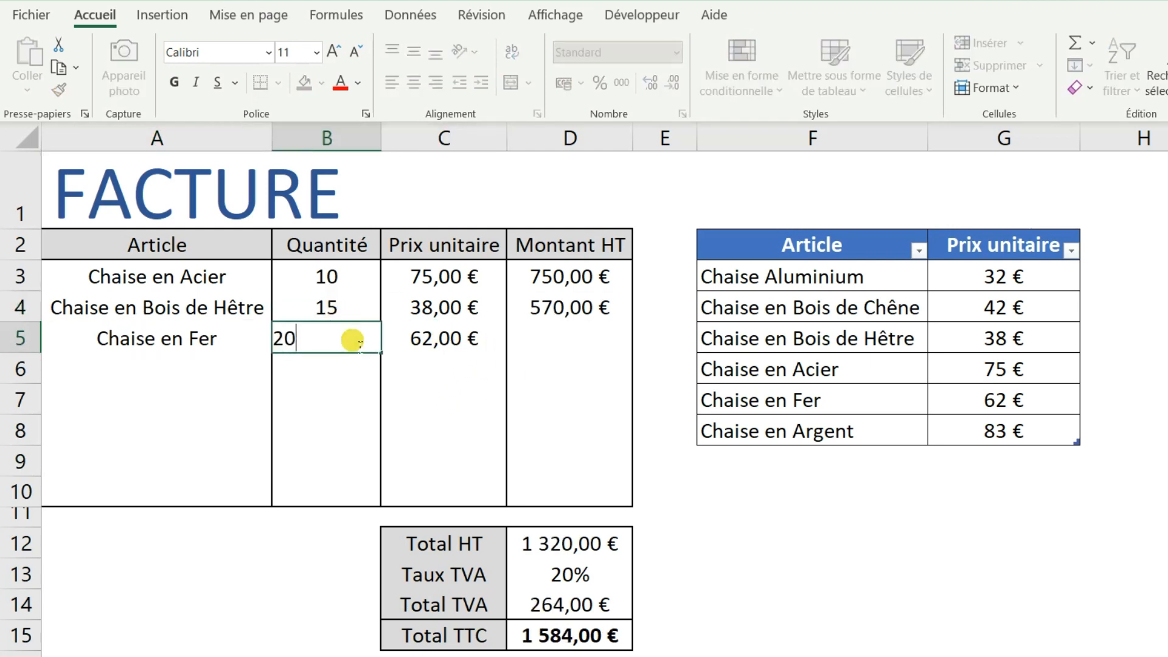
{"action": "key", "text": "Return"}
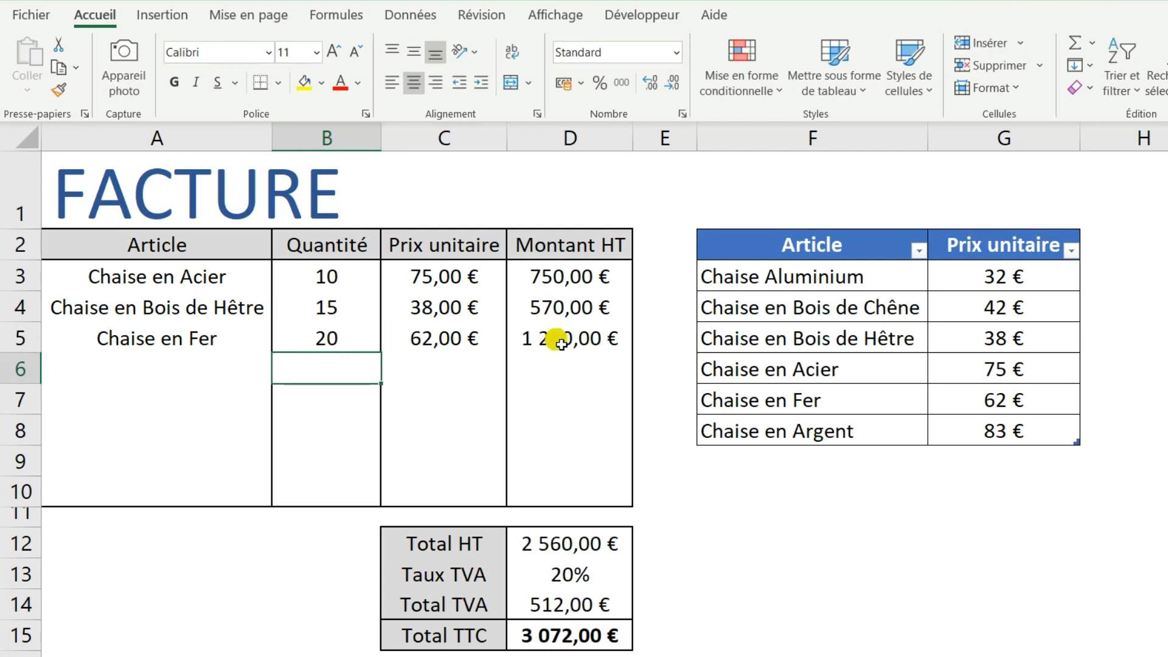
Step: Review the SIERREUR formula in C3, highlighting its empty-text error value
{"action": "double_click", "coordinate": [456, 277]}
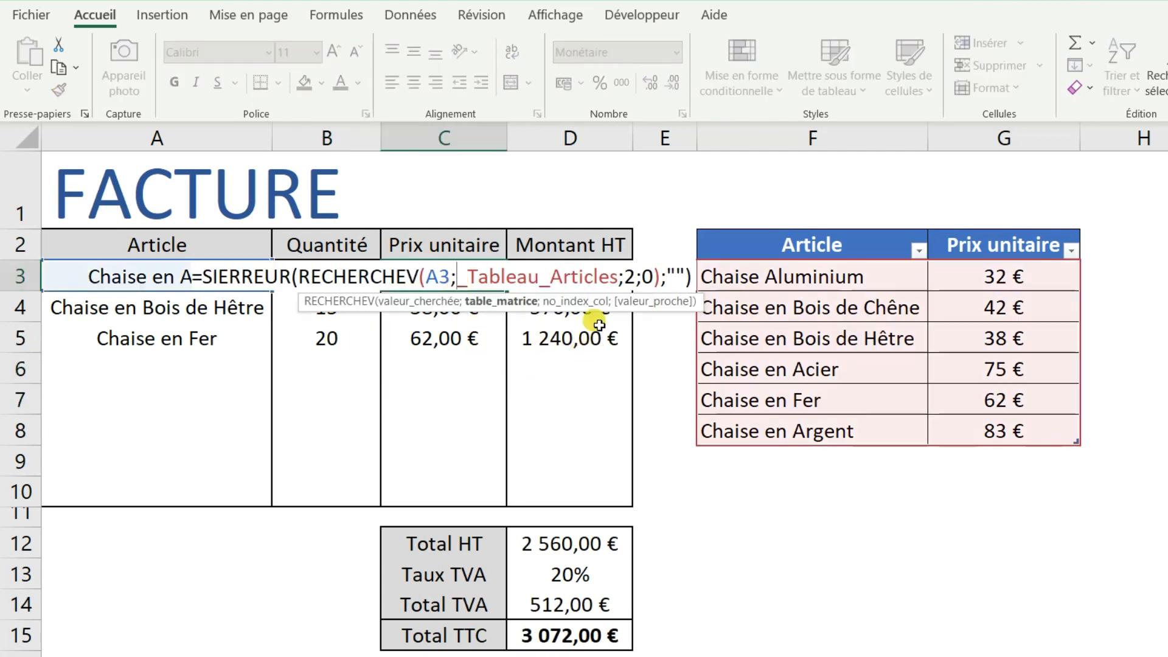
{"action": "left_click_drag", "start_coordinate": [668, 277], "coordinate": [685, 277]}
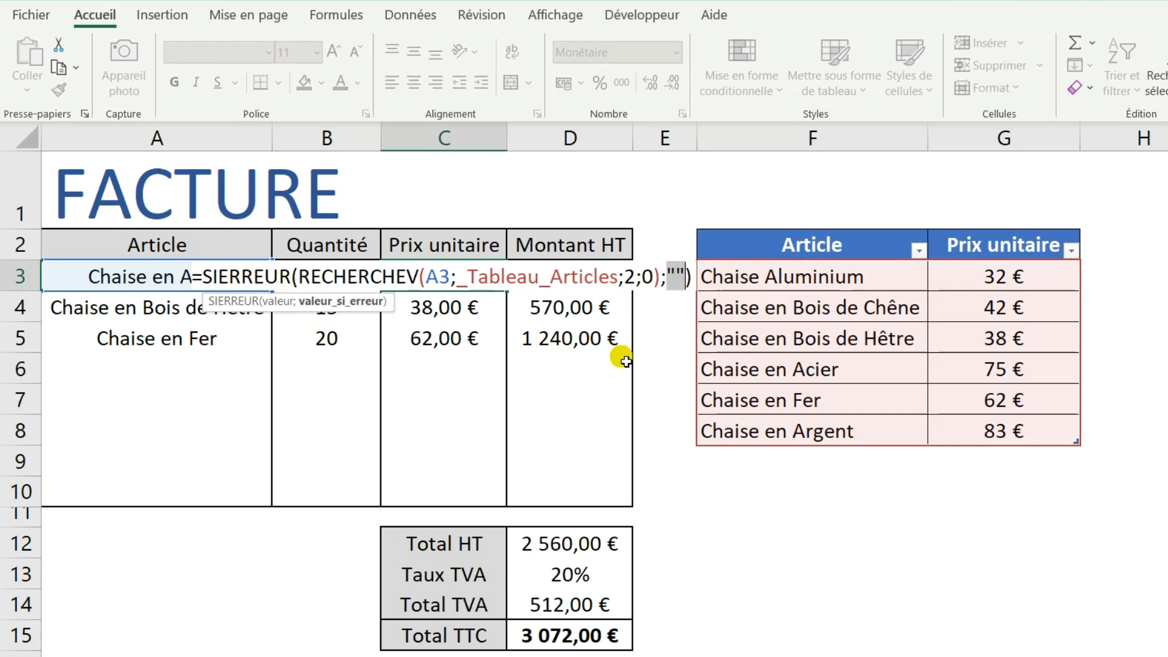
{"action": "key", "text": "Return"}
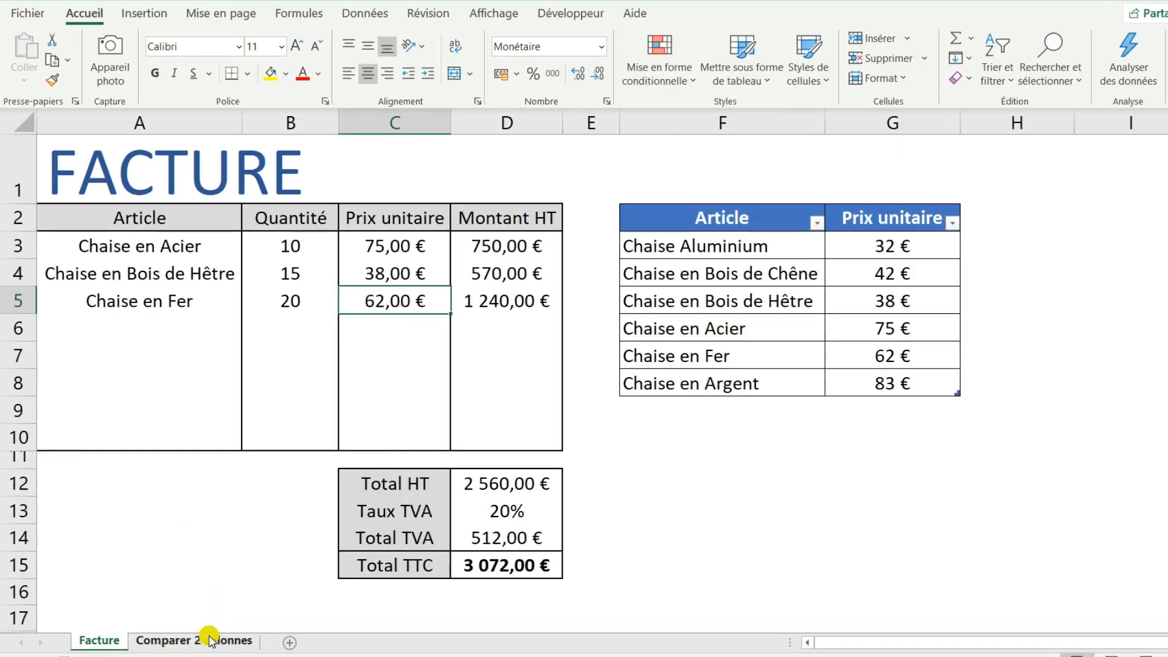
Step: On the Comparer 2 colonnes sheet, look up the first purchased vehicle among the resold ones in B2: =RECHERCHEV(A2;$C$2:$C$8;1;0)
{"action": "left_click", "coordinate": [229, 636]}
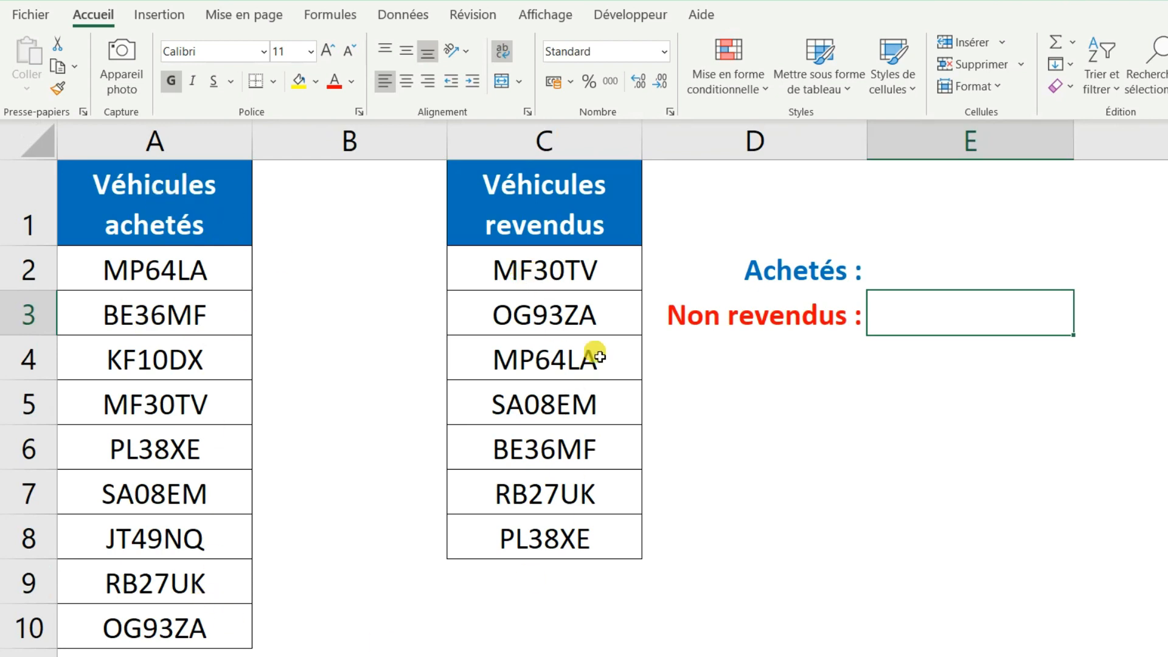
{"action": "left_click", "coordinate": [378, 272]}
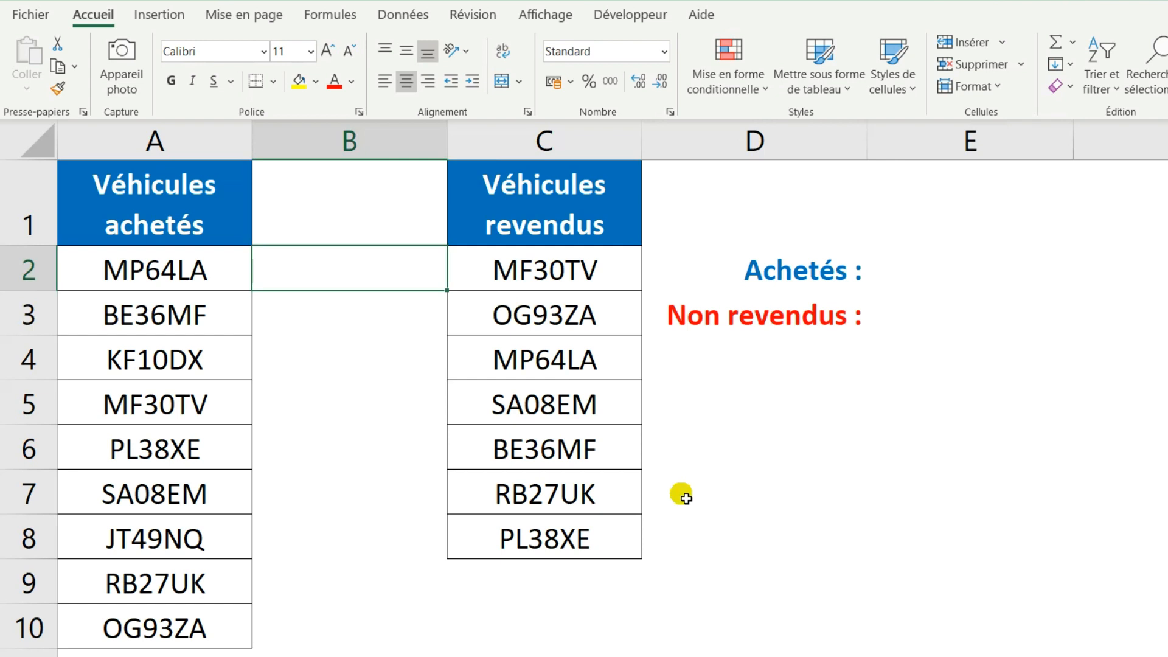
{"action": "type", "text": "="}
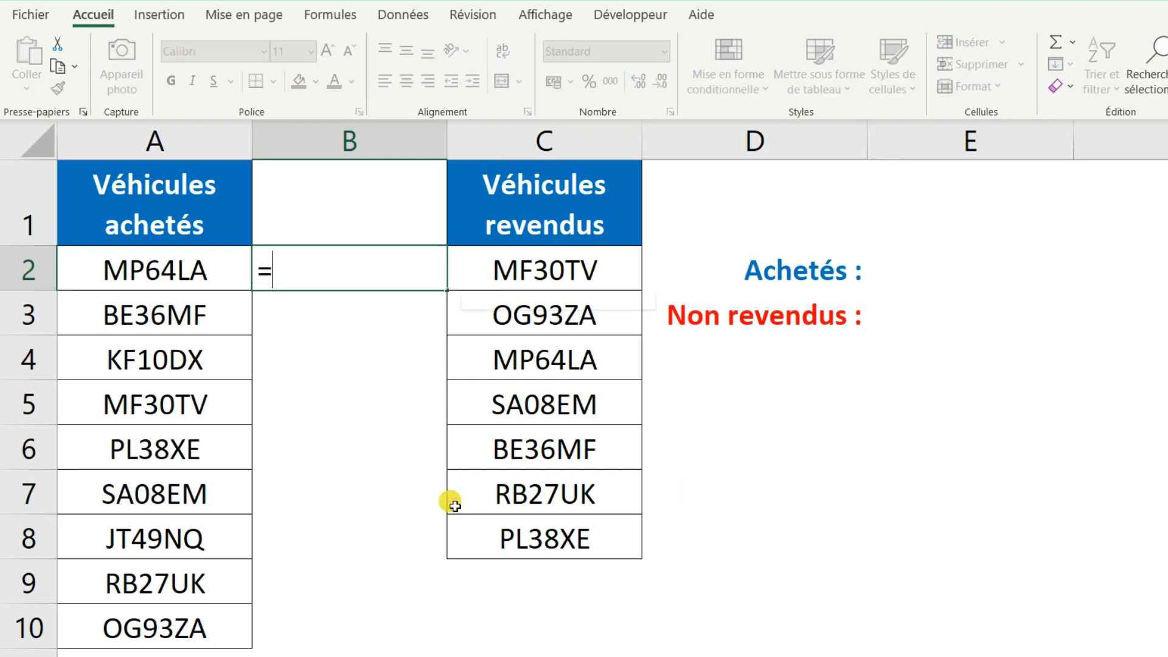
{"action": "type", "text": "RECHERCHEV("}
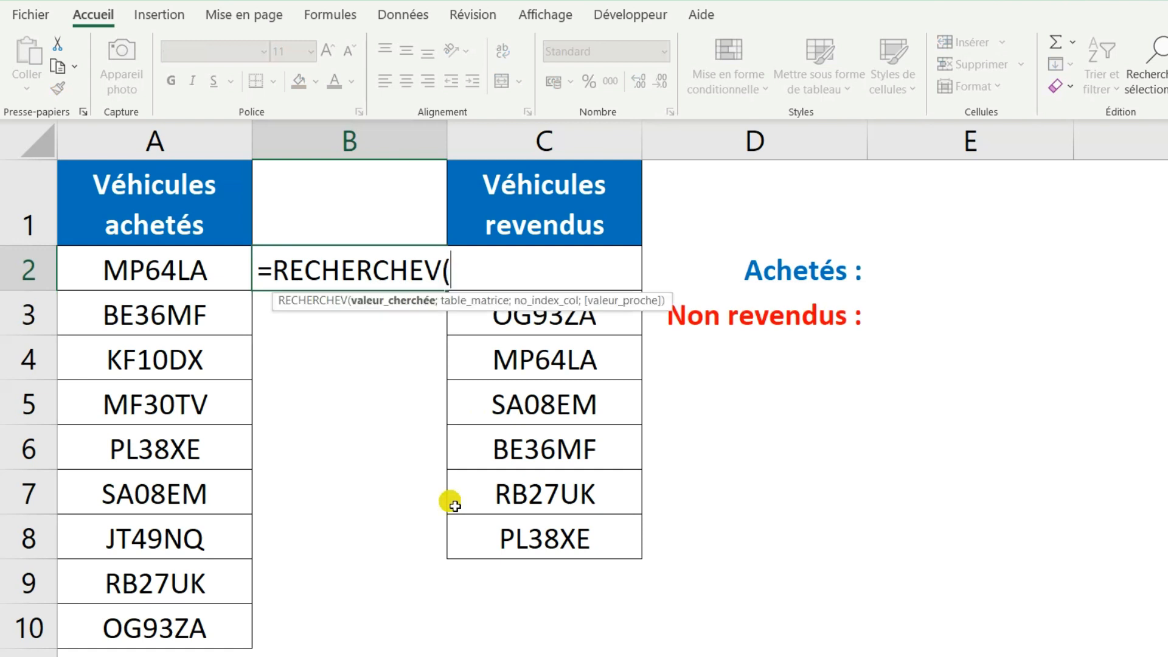
{"action": "left_click", "coordinate": [157, 269]}
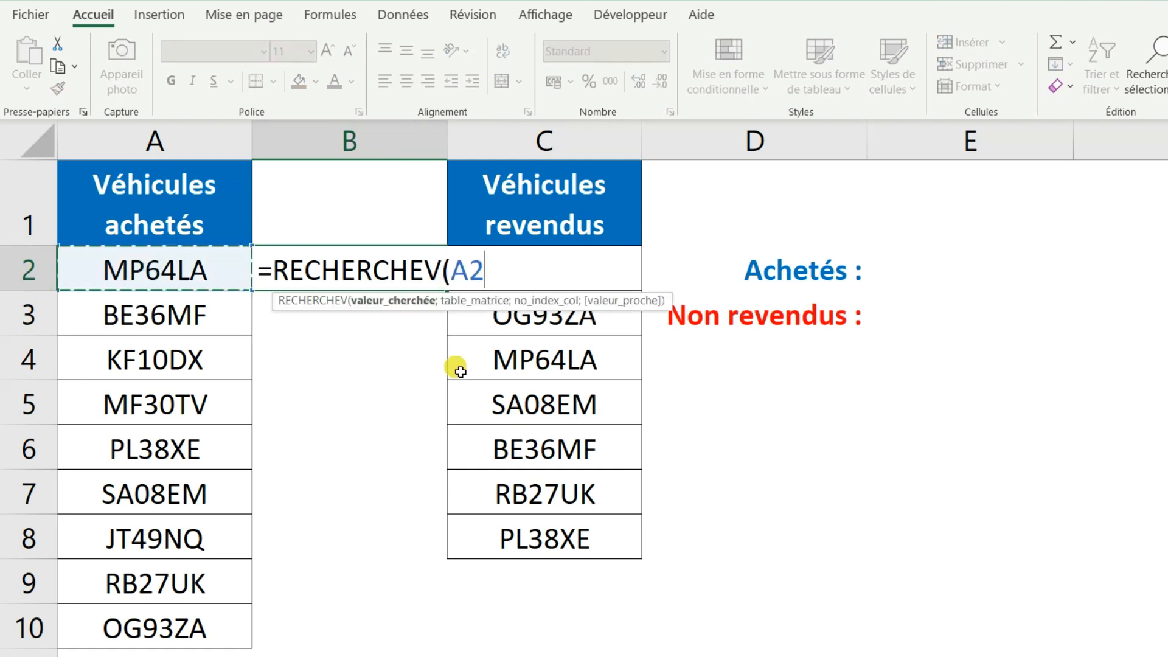
{"action": "type", "text": ";"}
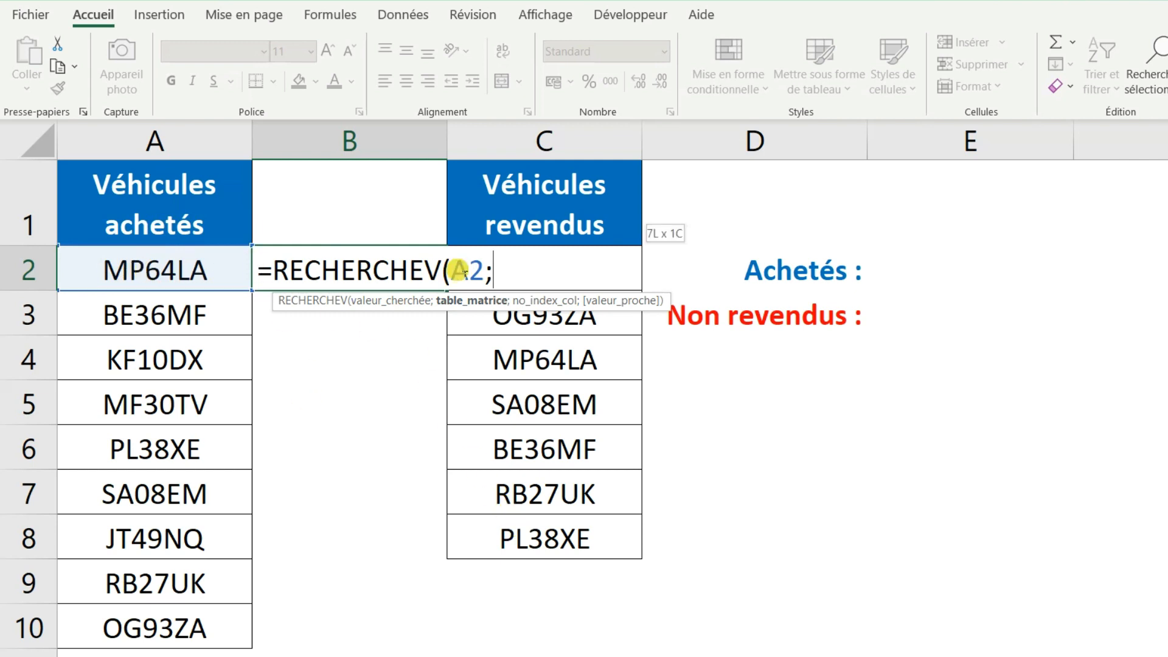
{"action": "left_click_drag", "start_coordinate": [524, 556], "coordinate": [542, 290]}
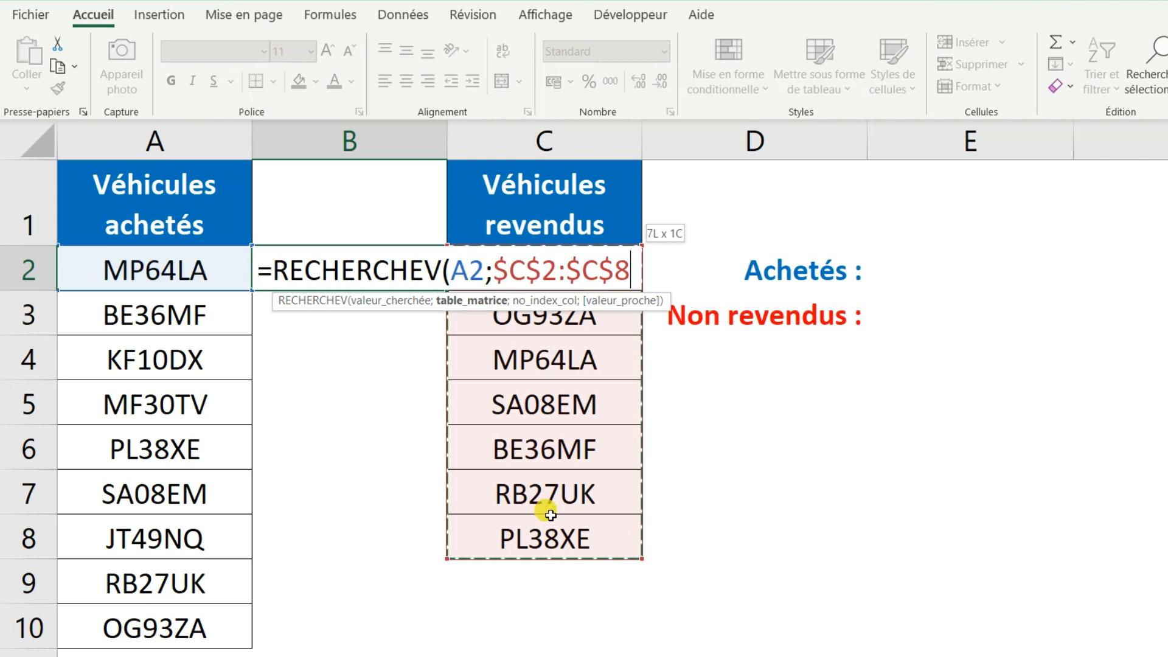
{"action": "type", "text": ";"}
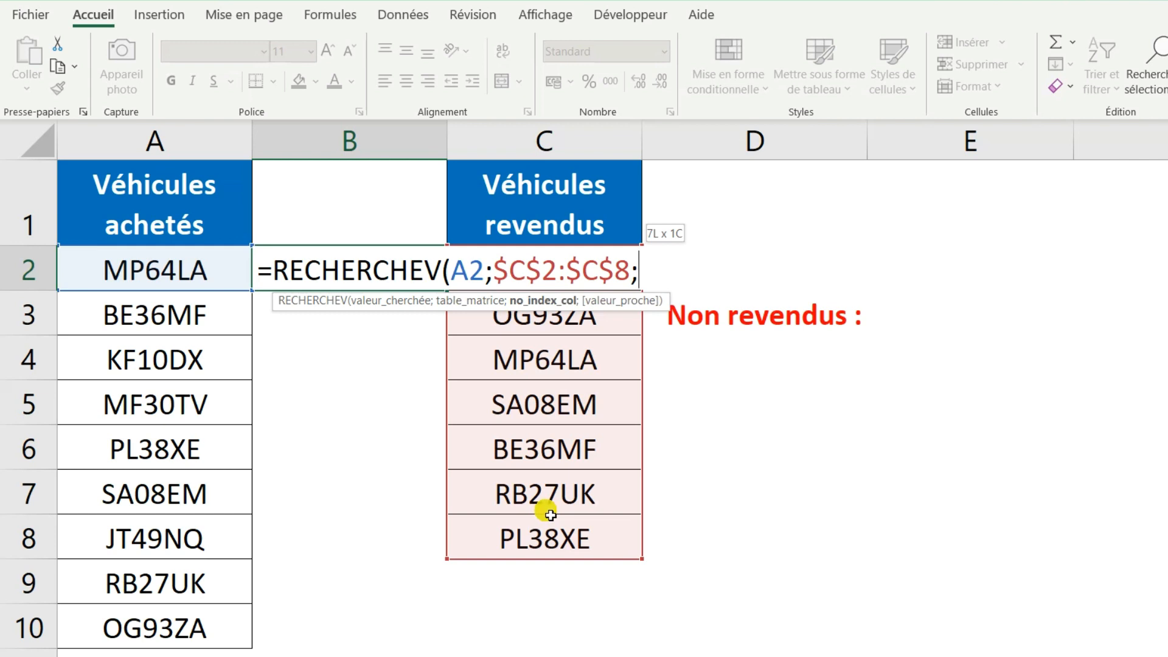
{"action": "type", "text": "1;"}
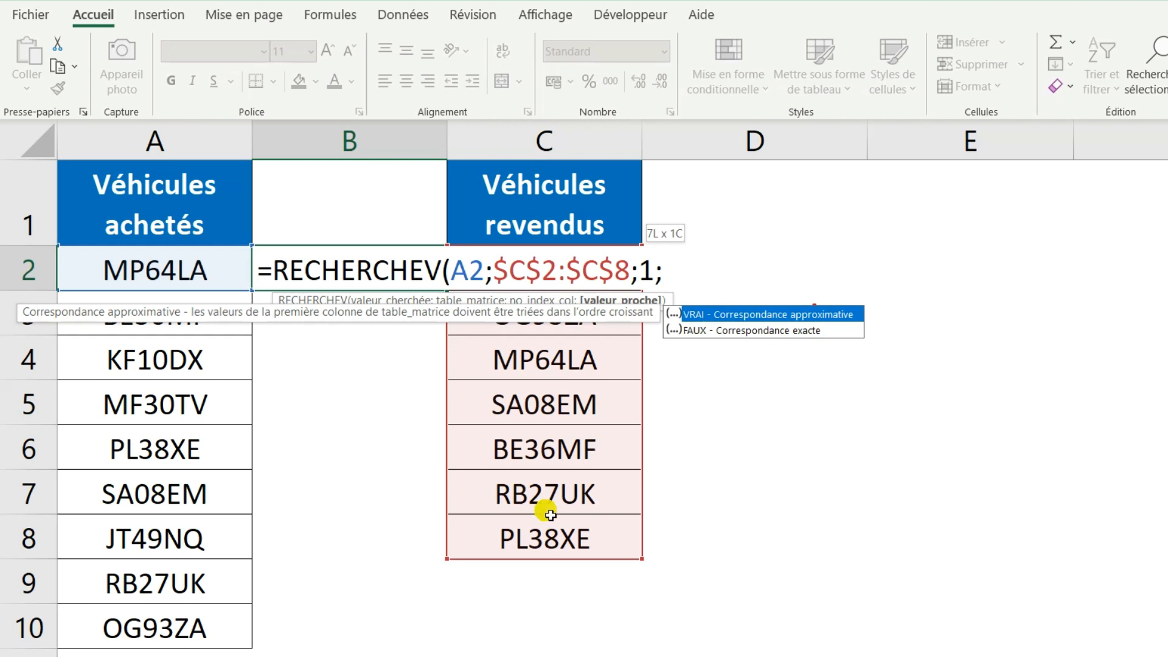
{"action": "type", "text": "0)"}
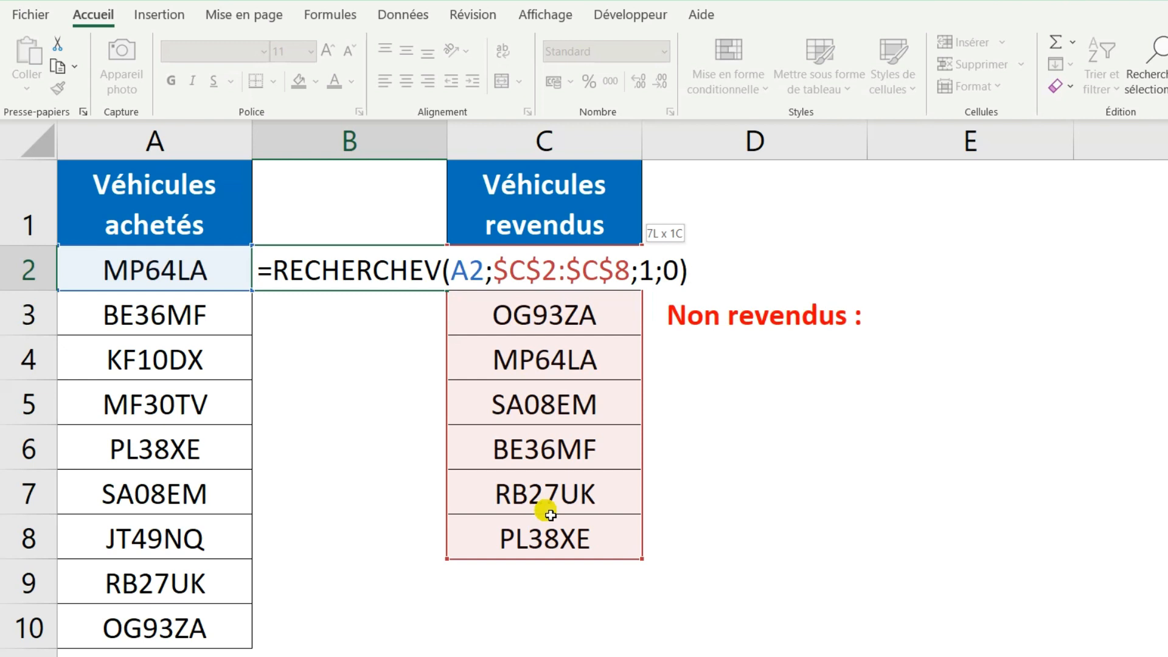
{"action": "key", "text": "Return"}
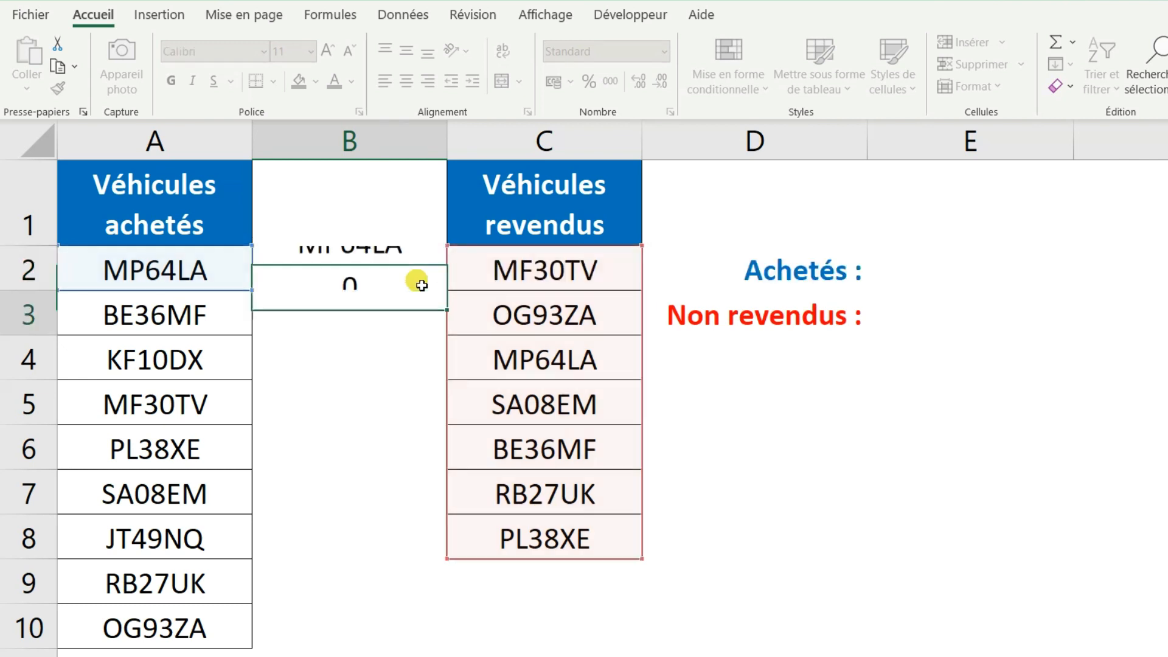
Step: Fill the RECHERCHEV formula from B2 down to B10 and check the rows in error
{"action": "left_click", "coordinate": [422, 271]}
{"action": "left_click_drag", "start_coordinate": [440, 286], "coordinate": [386, 643]}
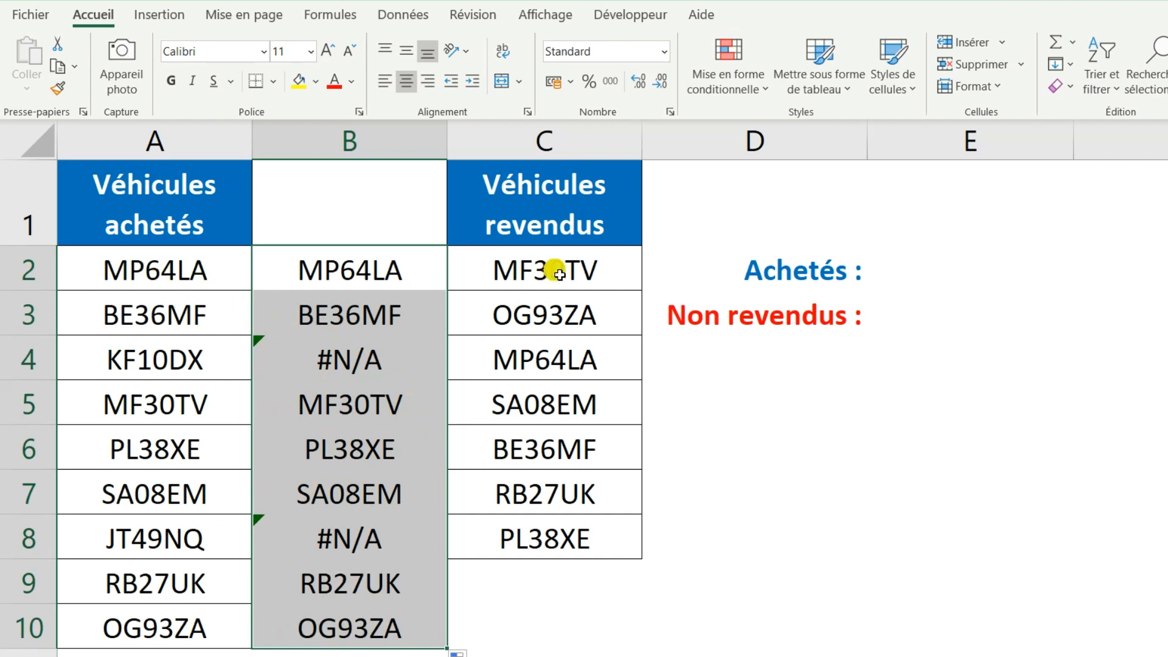
{"action": "left_click", "coordinate": [308, 360]}
{"action": "left_click", "coordinate": [313, 539]}
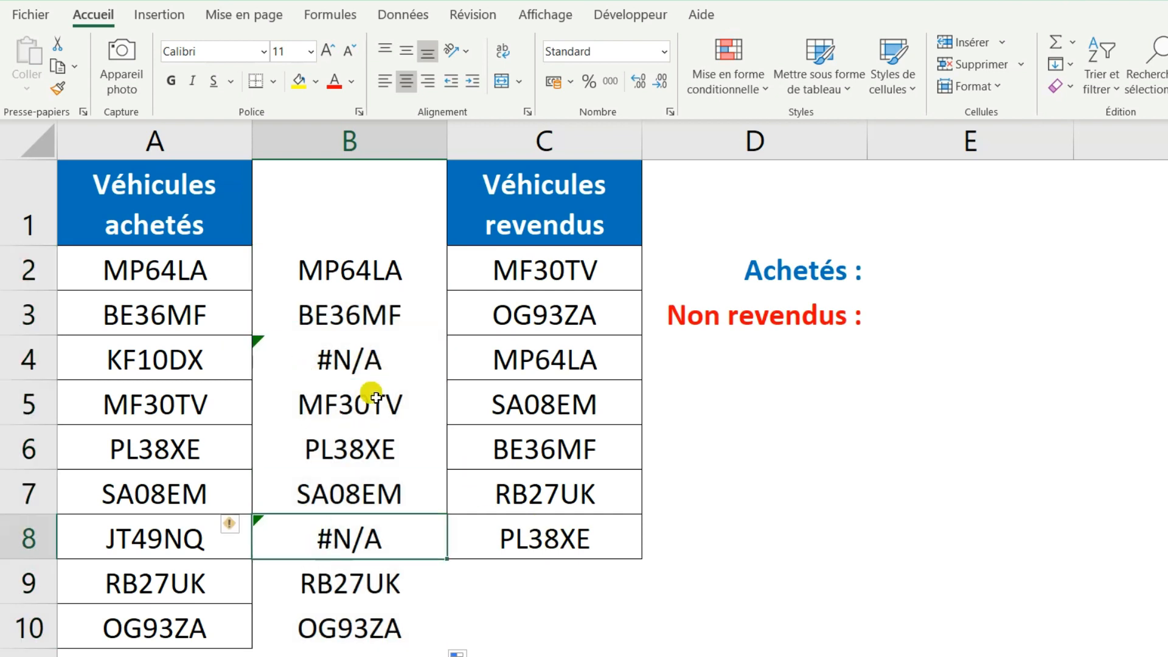
Step: Wrap the B2 lookup in SIERREUR with the text Non revendu on error: =SIERREUR(RECHERCHEV(A2;$C$2:$C$8;1;0);"Non revendu")
{"action": "left_click", "coordinate": [367, 274]}
{"action": "double_click", "coordinate": [368, 275]}
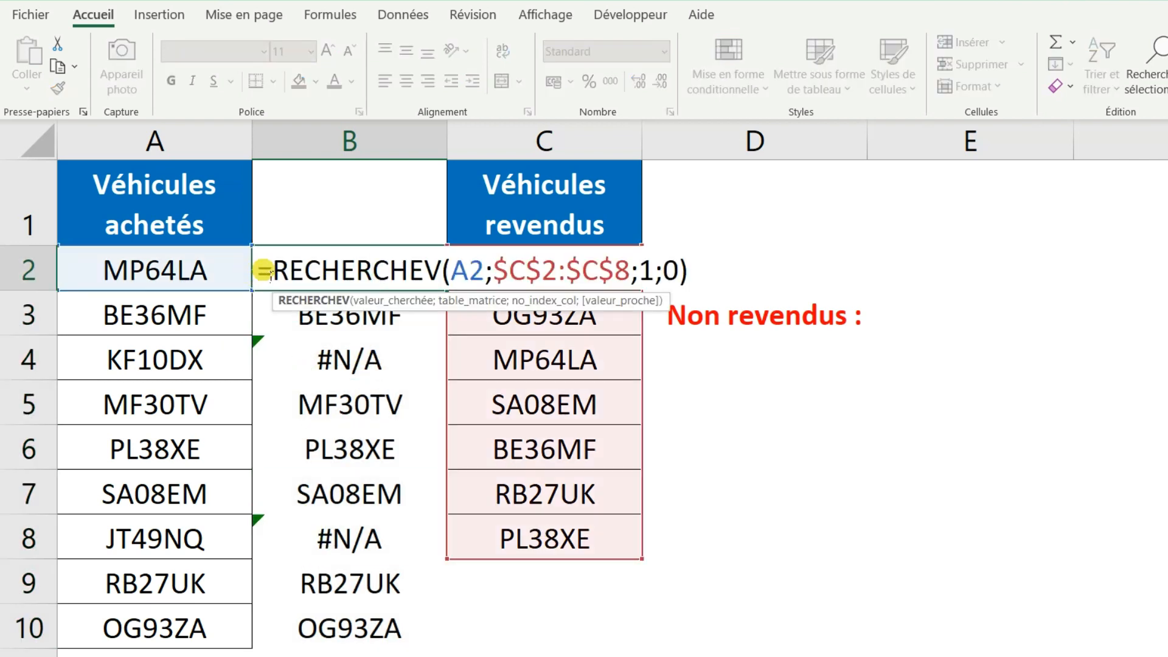
{"action": "left_click", "coordinate": [263, 271]}
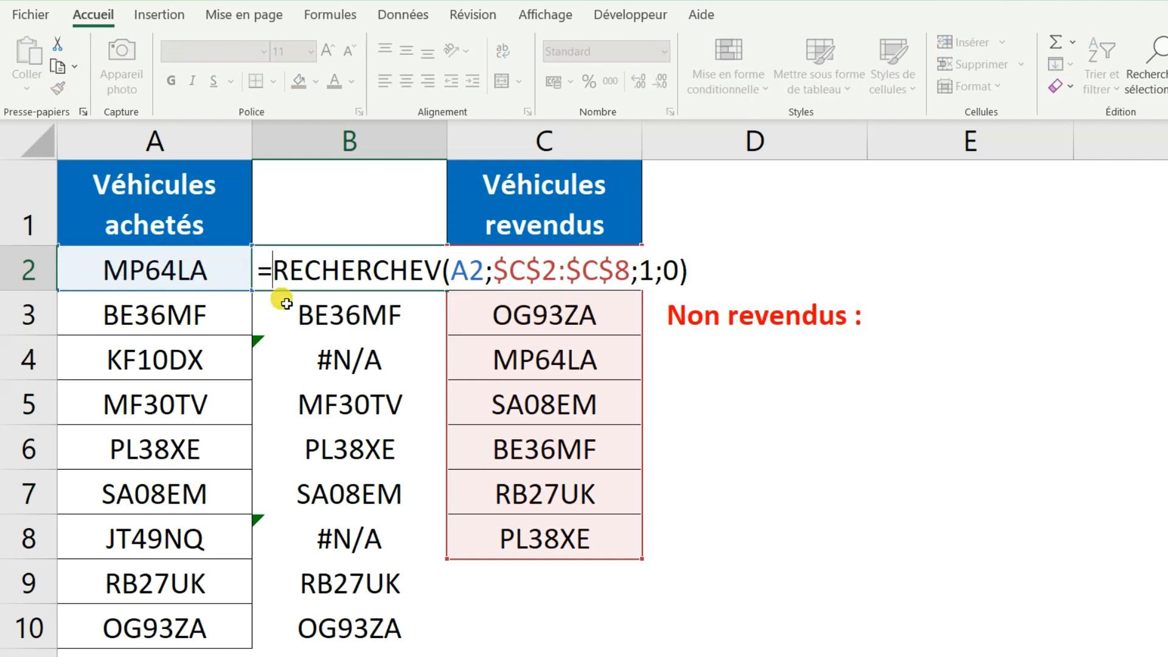
{"action": "type", "text": "SIERREUR"}
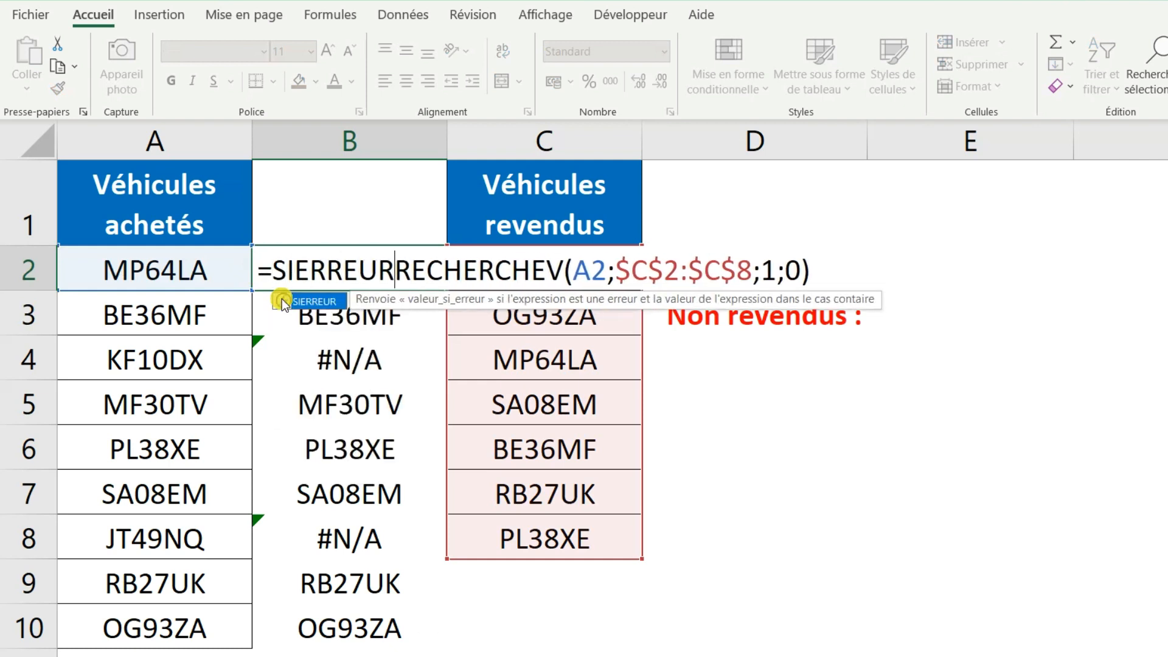
{"action": "type", "text": "("}
{"action": "key", "text": "End"}
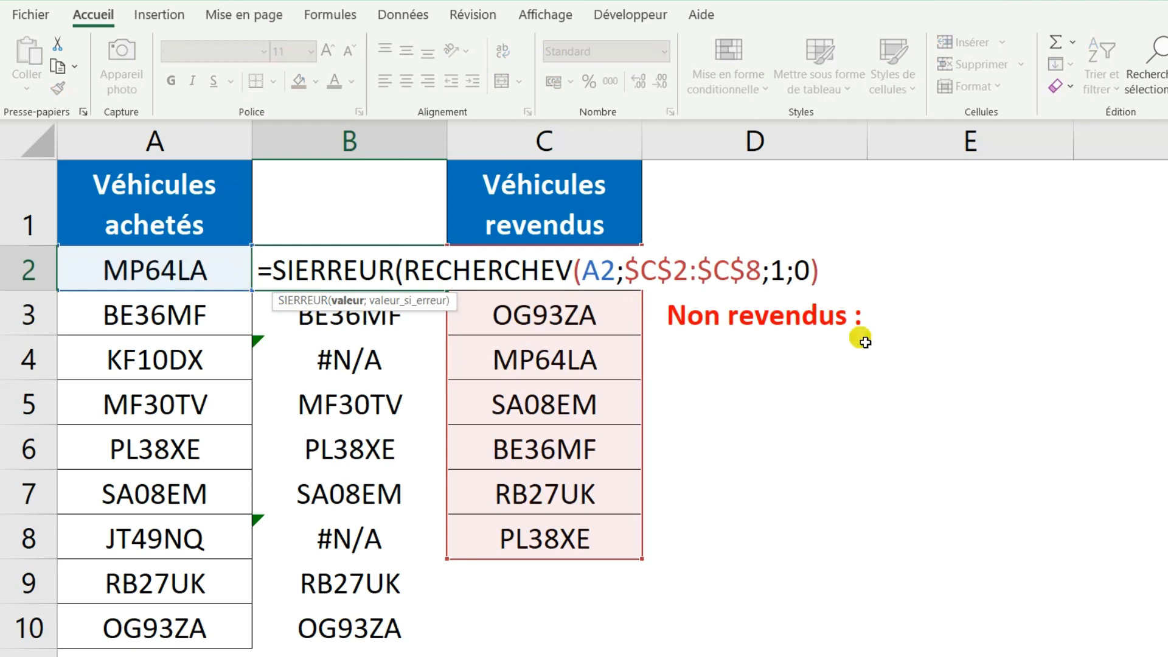
{"action": "type", "text": ";"}
{"action": "type", "text": "\"No"}
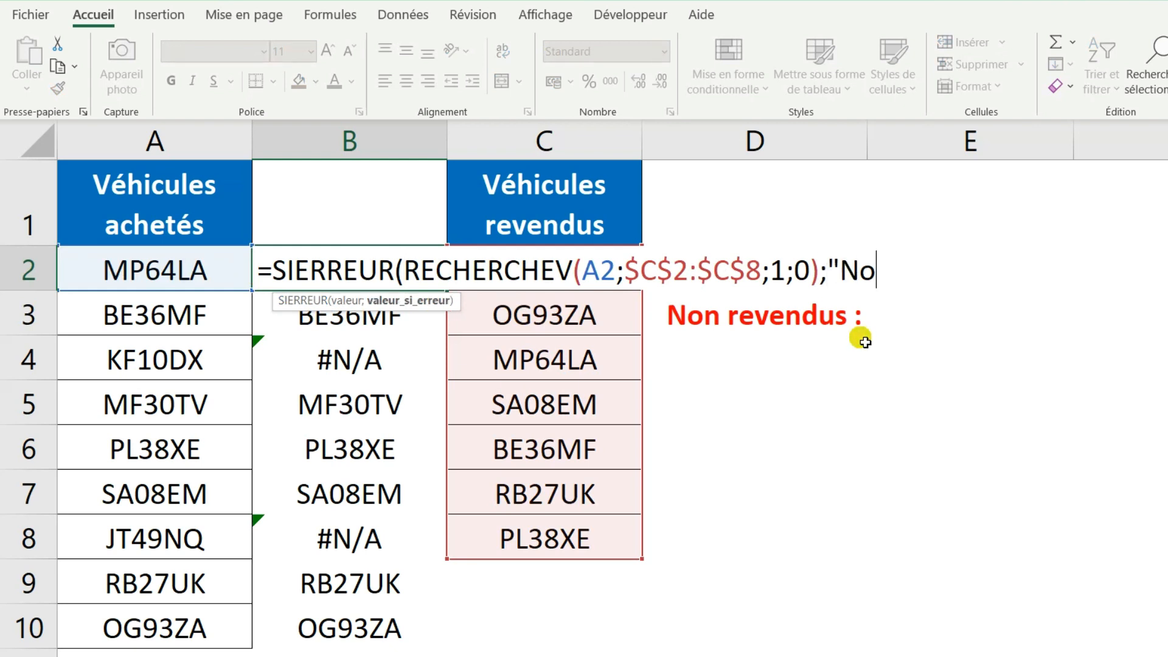
{"action": "type", "text": "n revendu\""}
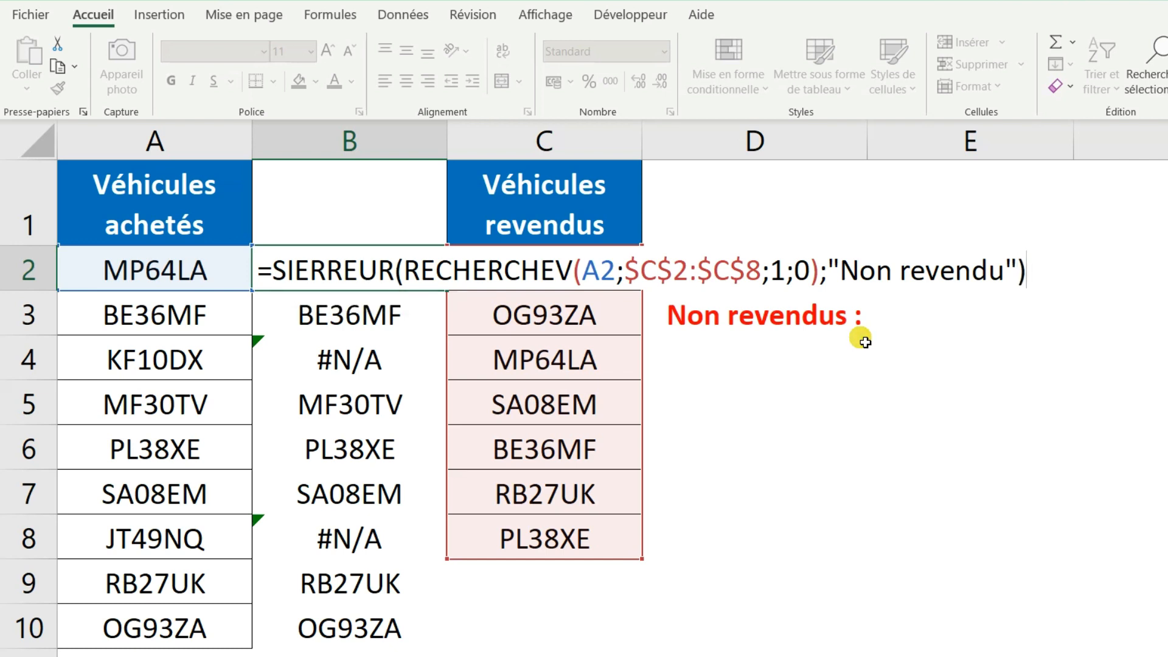
{"action": "key", "text": "Return"}
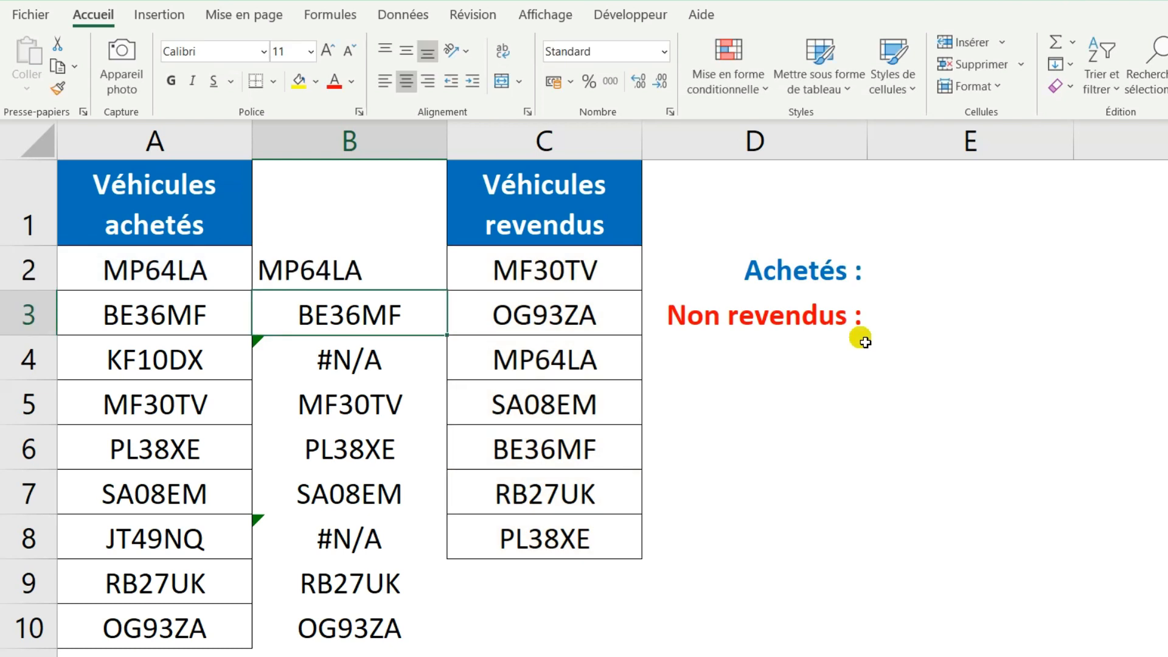
Step: Fill the SIERREUR formula from B2 down to B10
{"action": "left_click", "coordinate": [384, 268]}
{"action": "double_click", "coordinate": [450, 293]}
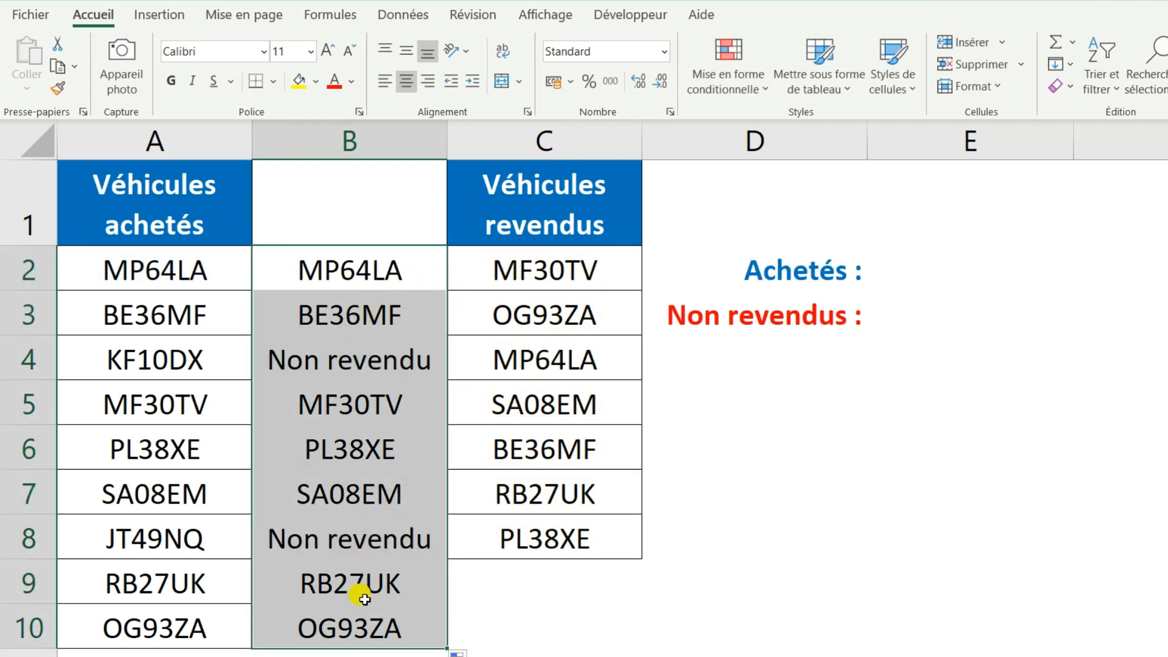
{"action": "left_click", "coordinate": [406, 363]}
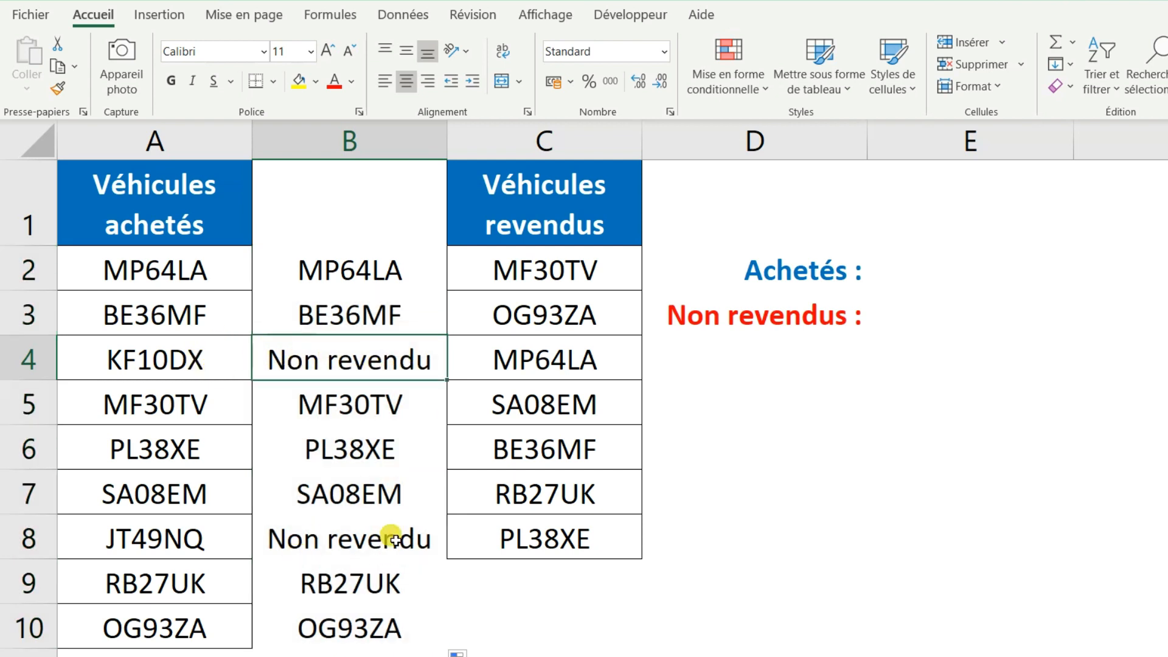
{"action": "left_click", "coordinate": [382, 157]}
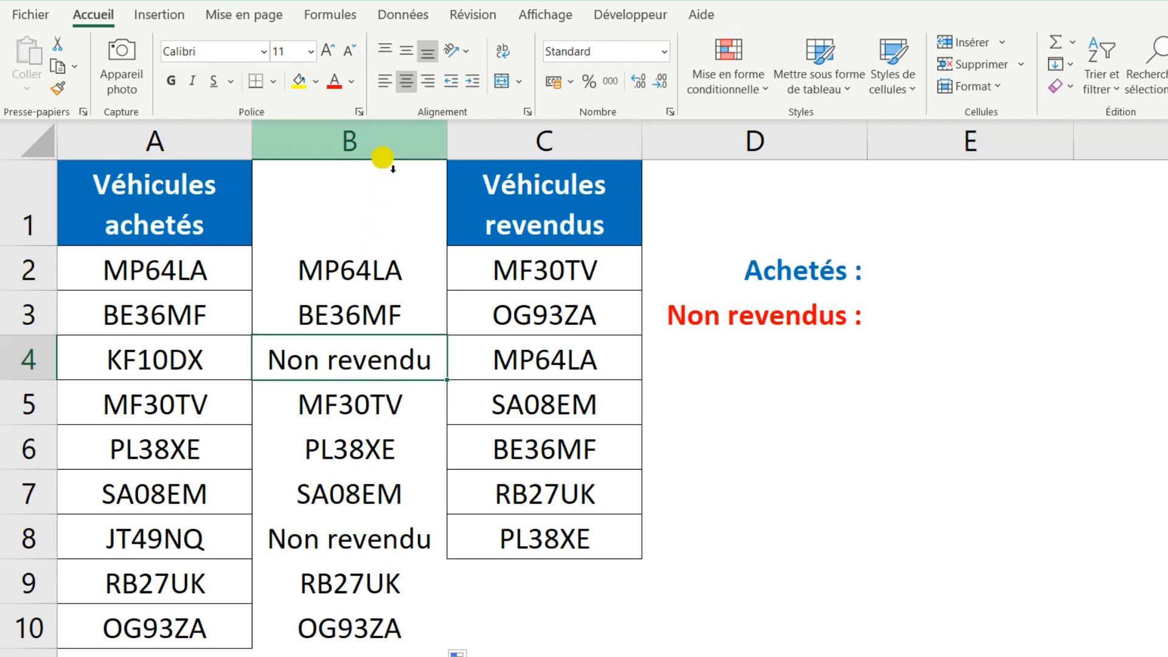
Step: Highlight the cells in B2:B10 equal to Non revendu using conditional formatting with light red fill and dark red text
{"action": "left_click_drag", "start_coordinate": [344, 269], "coordinate": [387, 632]}
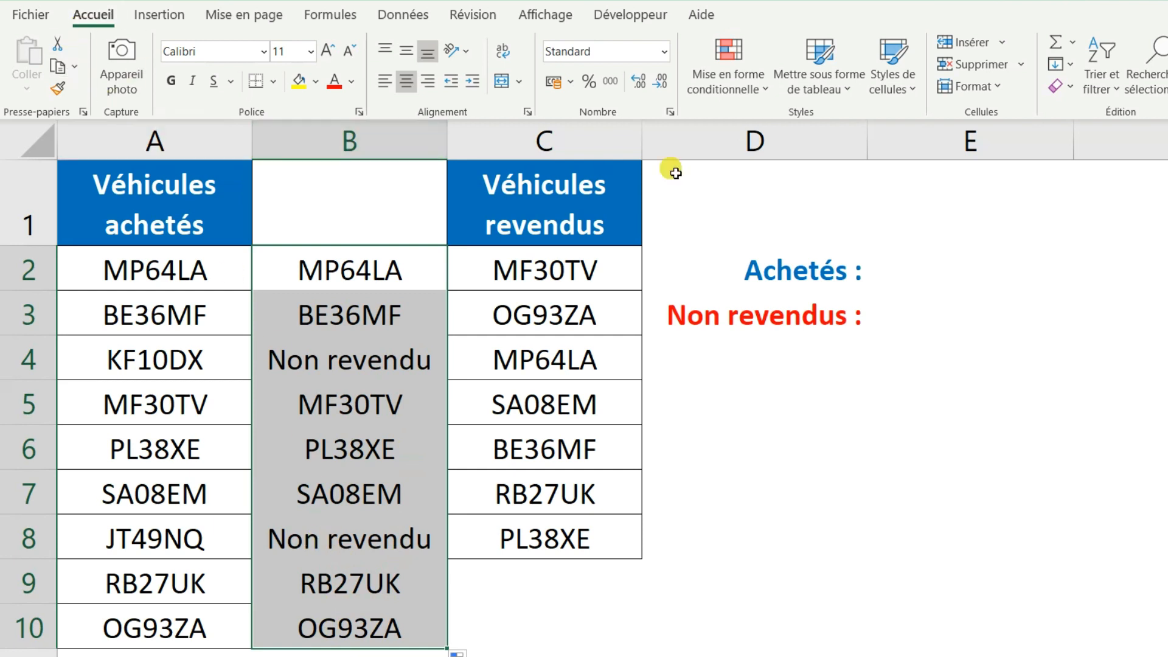
{"action": "left_click", "coordinate": [757, 88]}
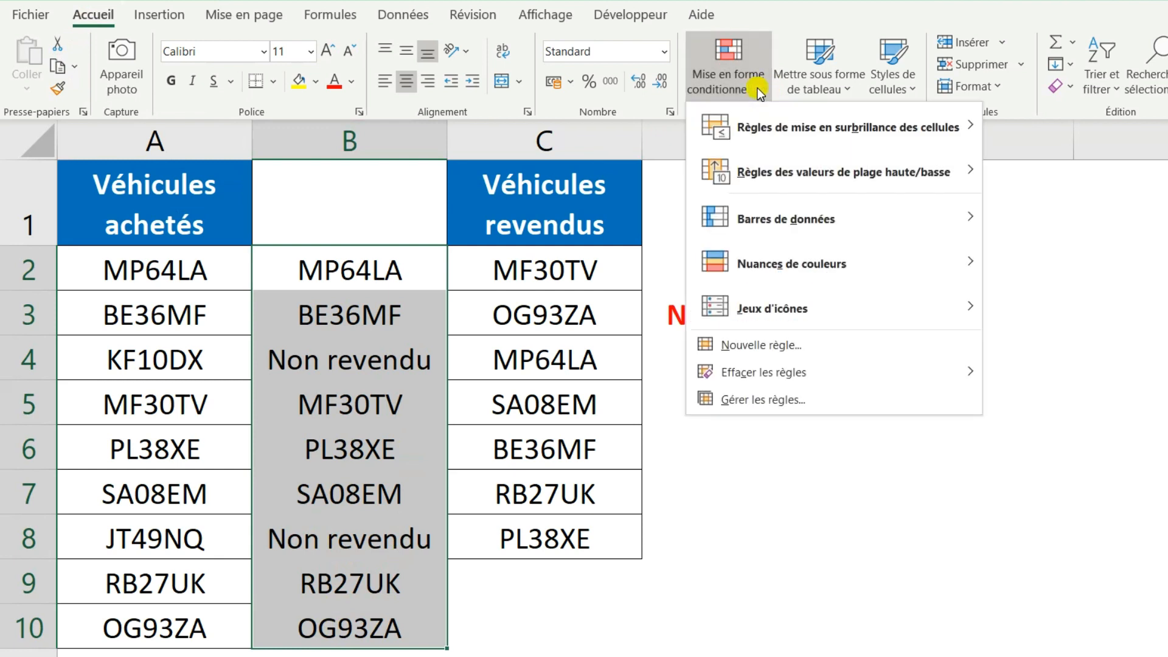
{"action": "mouse_move", "coordinate": [824, 127]}
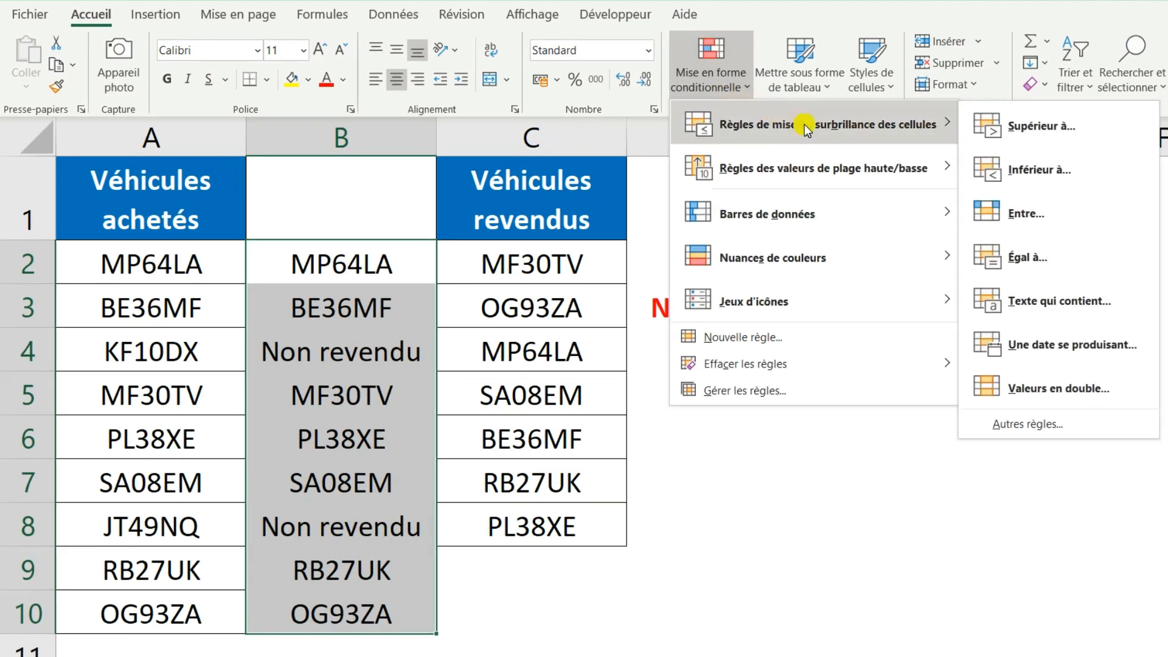
{"action": "left_click", "coordinate": [1072, 261]}
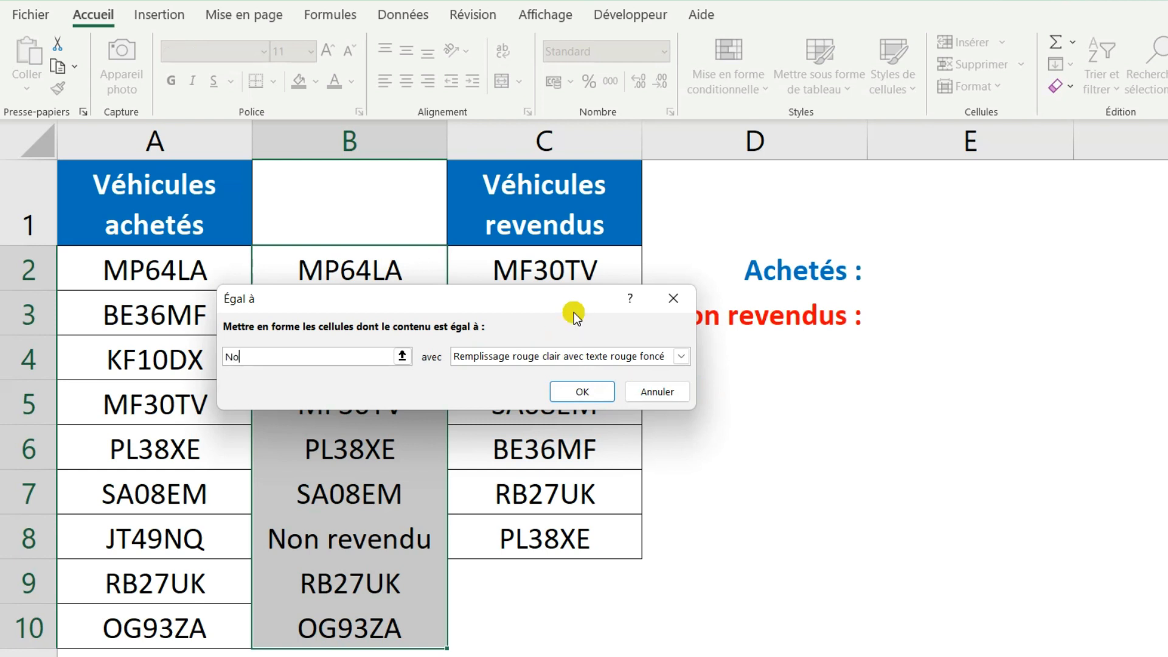
{"action": "type", "text": "Non revendu"}
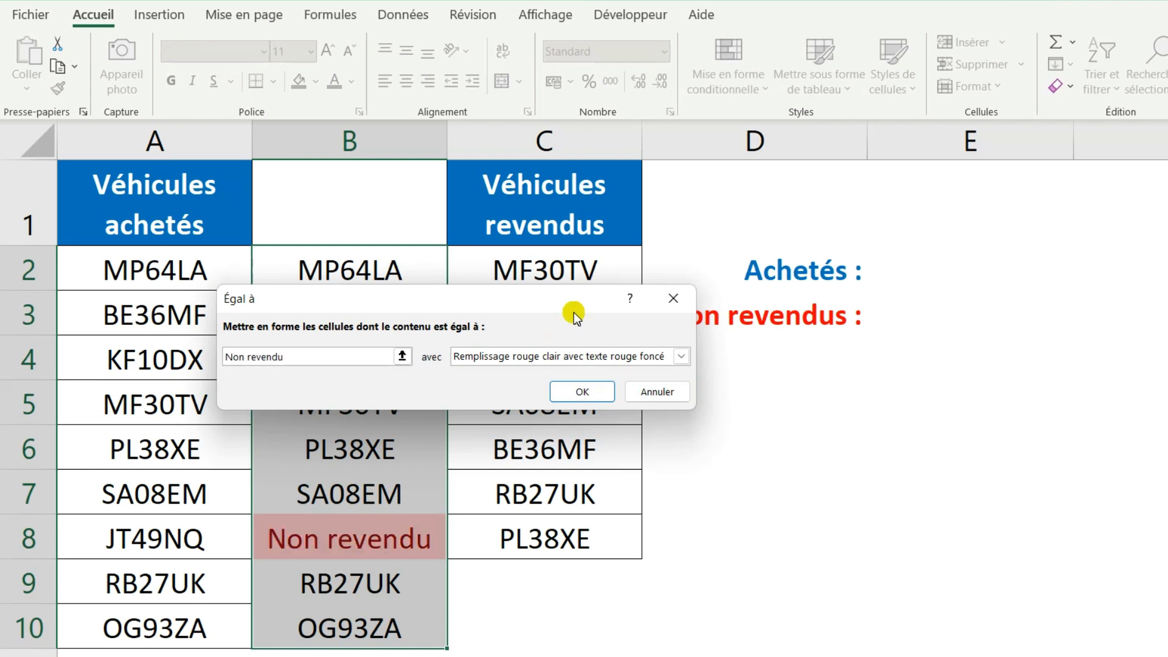
{"action": "left_click_drag", "start_coordinate": [536, 301], "coordinate": [760, 271]}
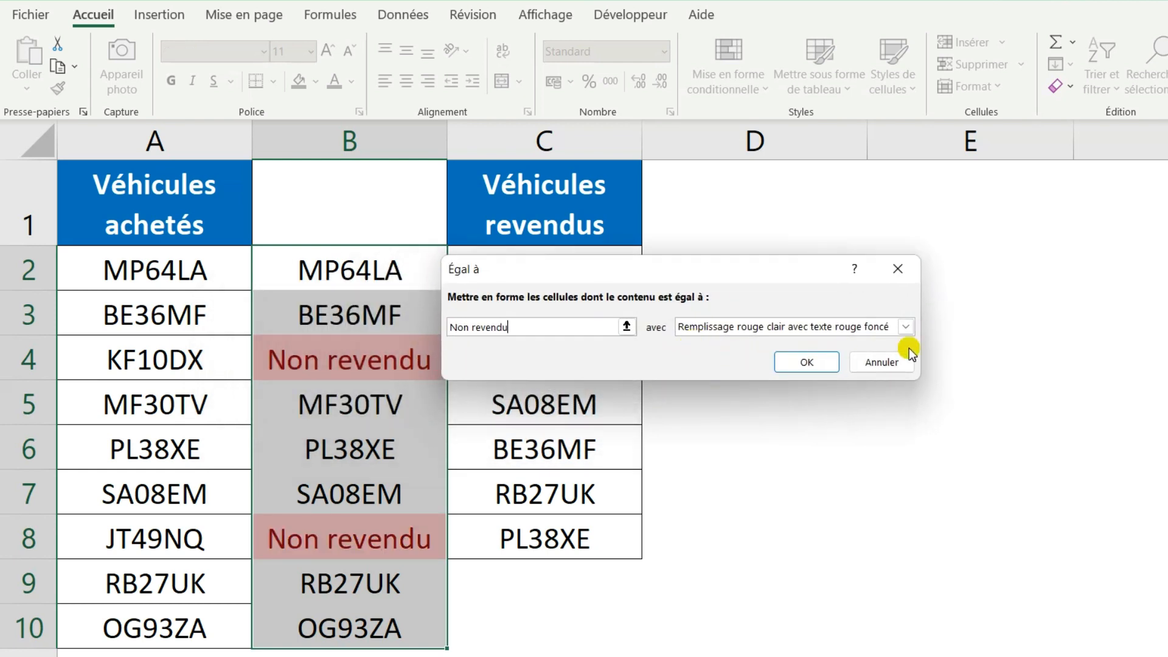
{"action": "left_click", "coordinate": [814, 367]}
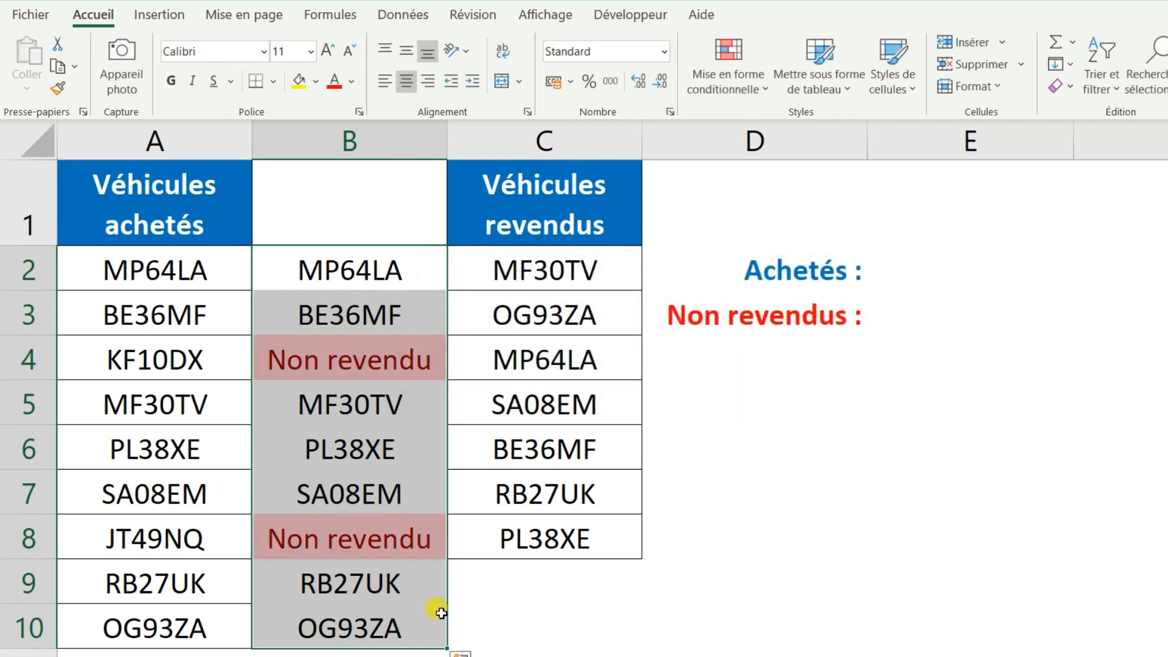
{"action": "left_click", "coordinate": [389, 359]}
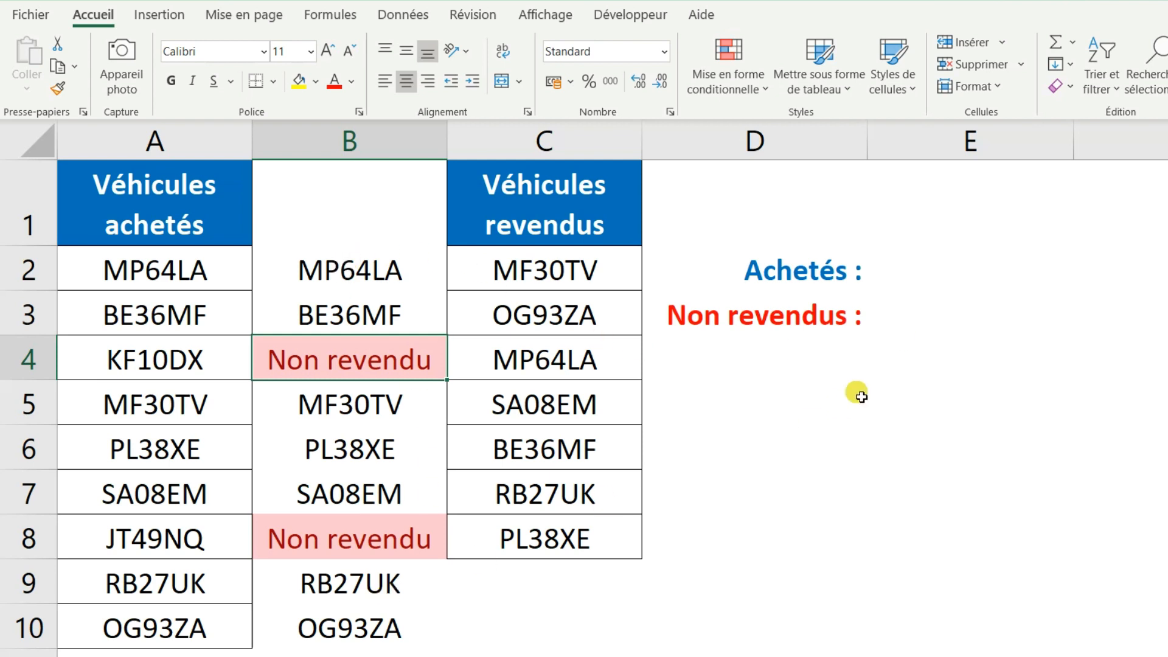
Step: Count the unsold vehicles in E3 with the formula =NB.SI(B2:B10;"Non revendu")
{"action": "left_click", "coordinate": [919, 319]}
{"action": "type", "text": "="}
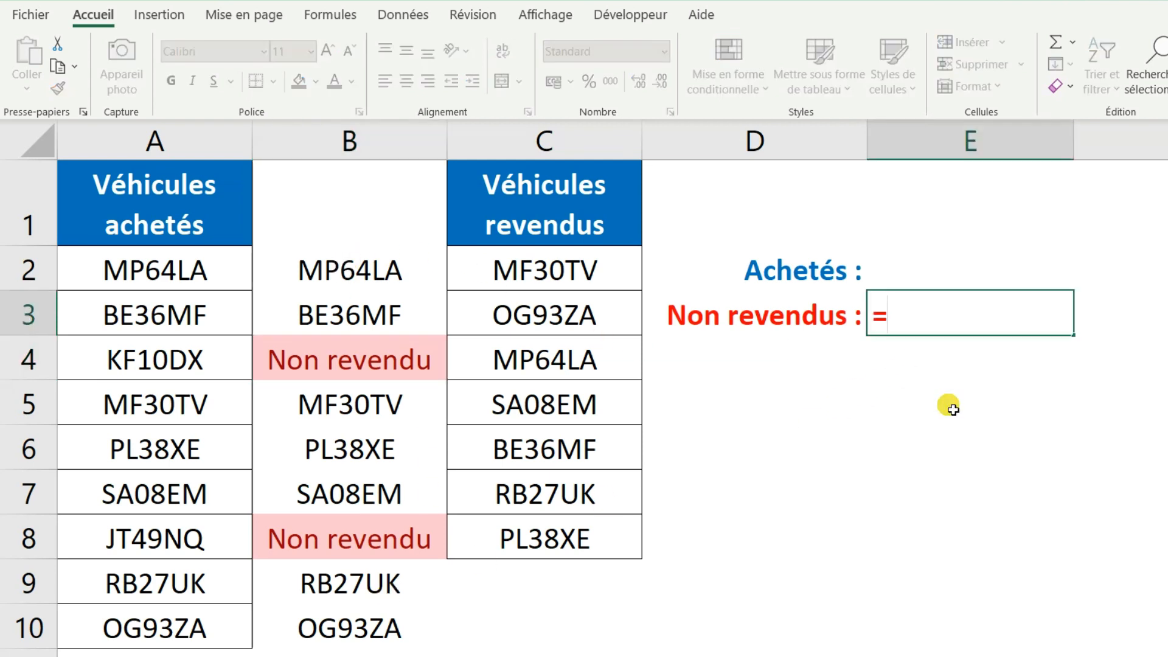
{"action": "type", "text": "NB.S"}
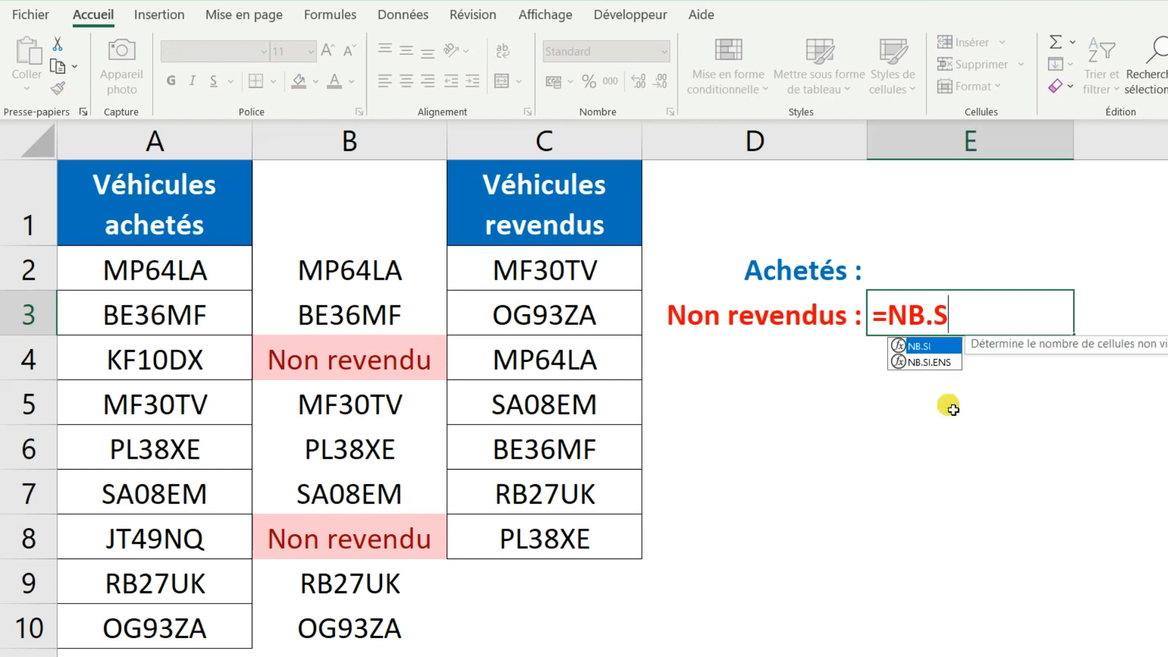
{"action": "type", "text": "I("}
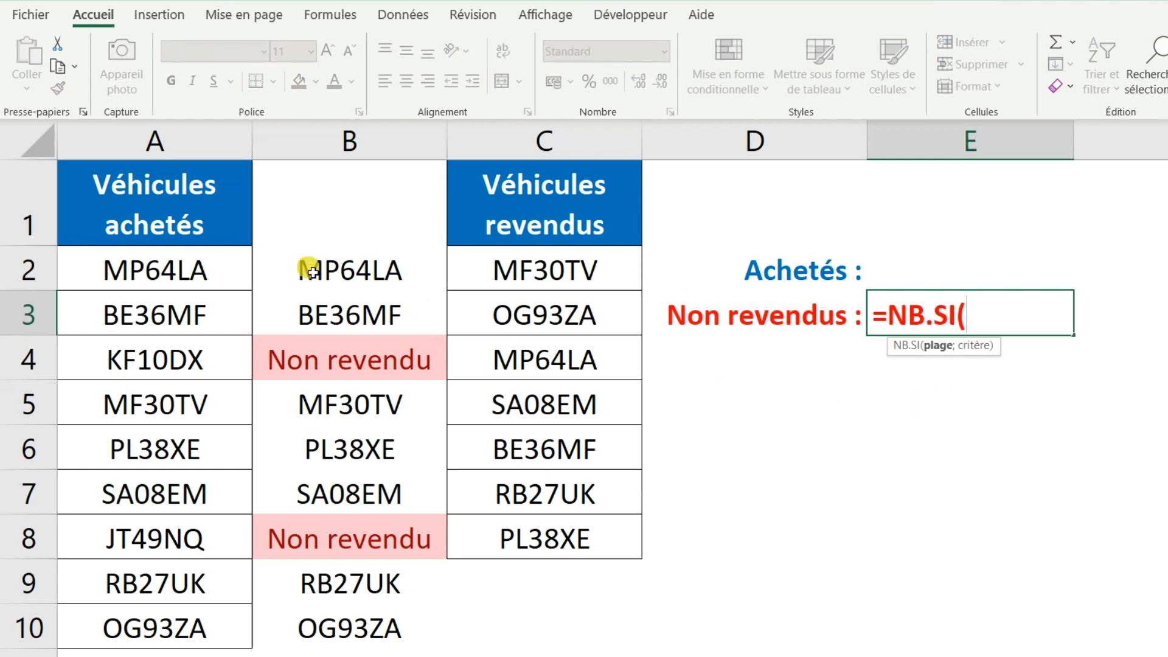
{"action": "left_click_drag", "start_coordinate": [308, 266], "coordinate": [363, 629]}
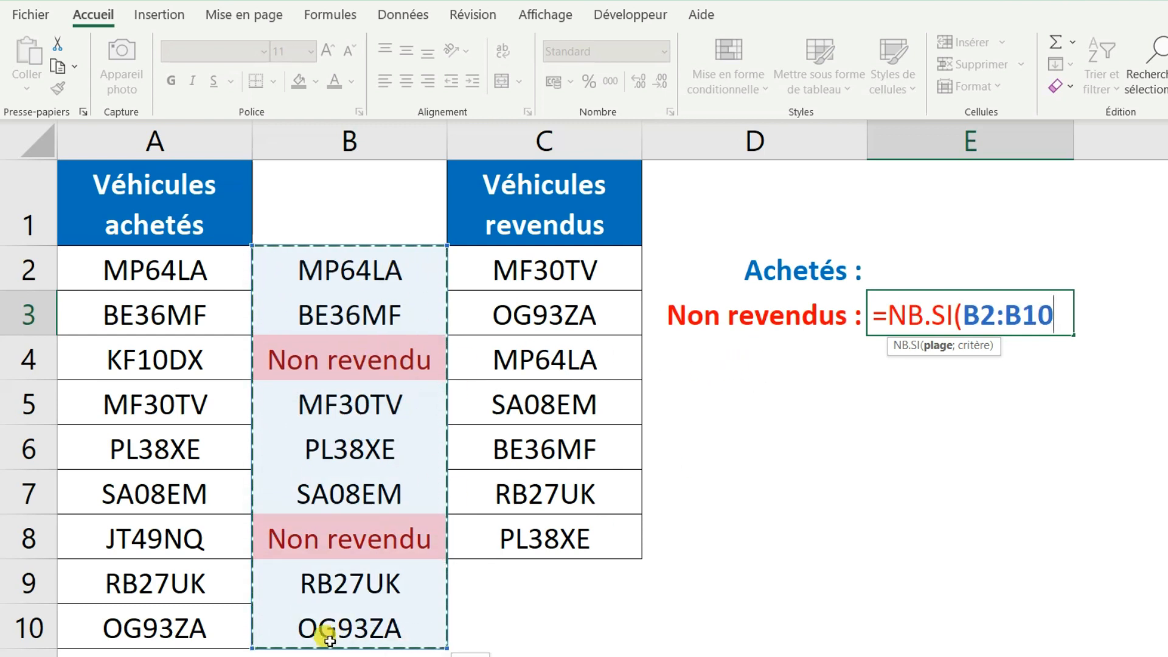
{"action": "type", "text": ";"}
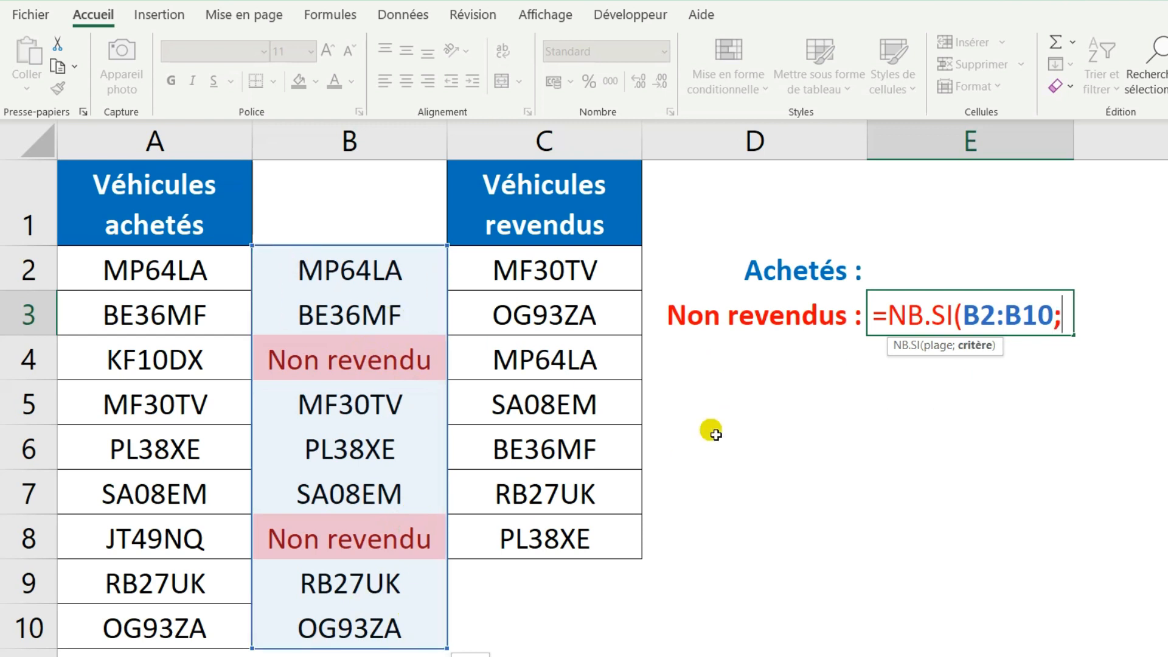
{"action": "type", "text": "\""}
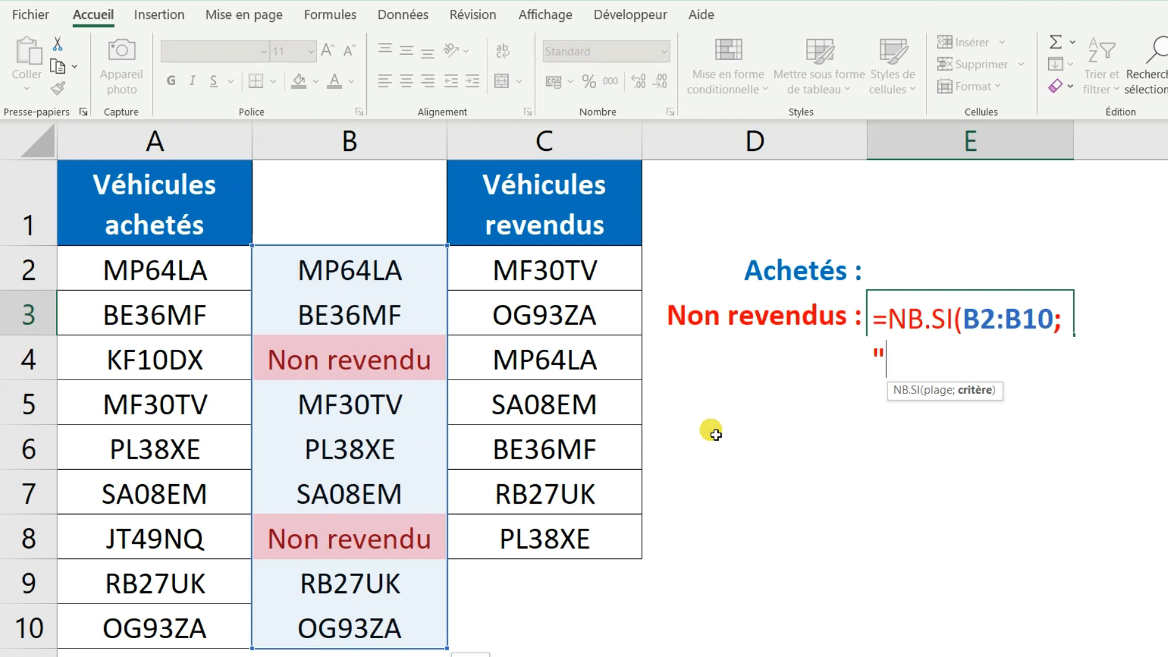
{"action": "type", "text": "Non"}
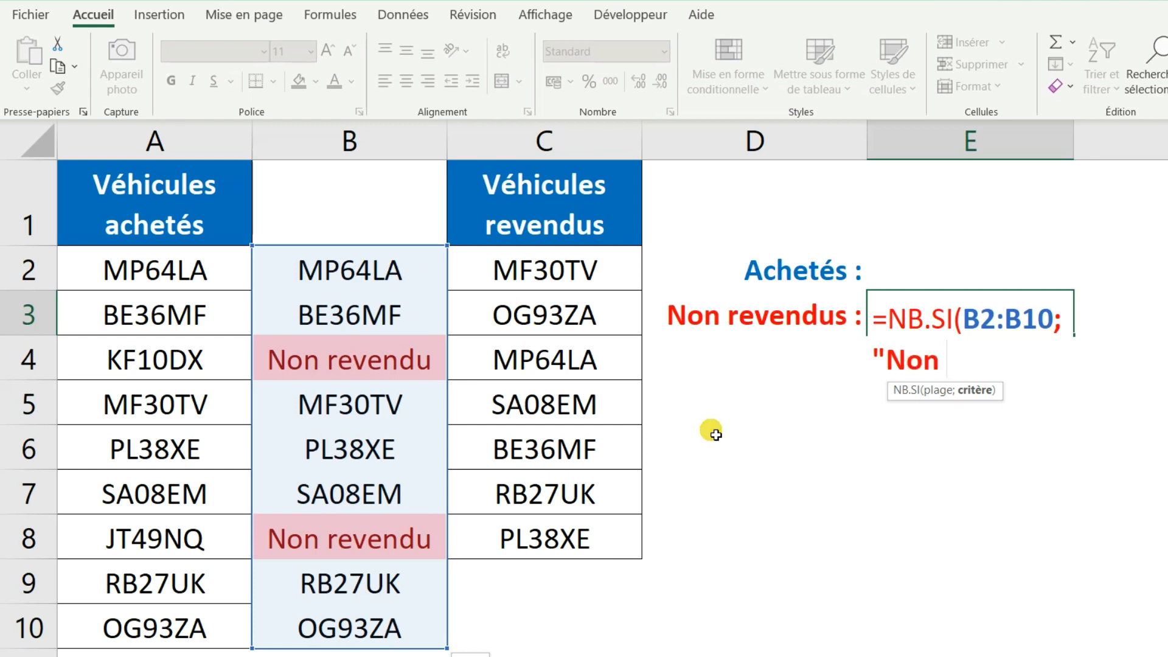
{"action": "type", "text": " revendu"}
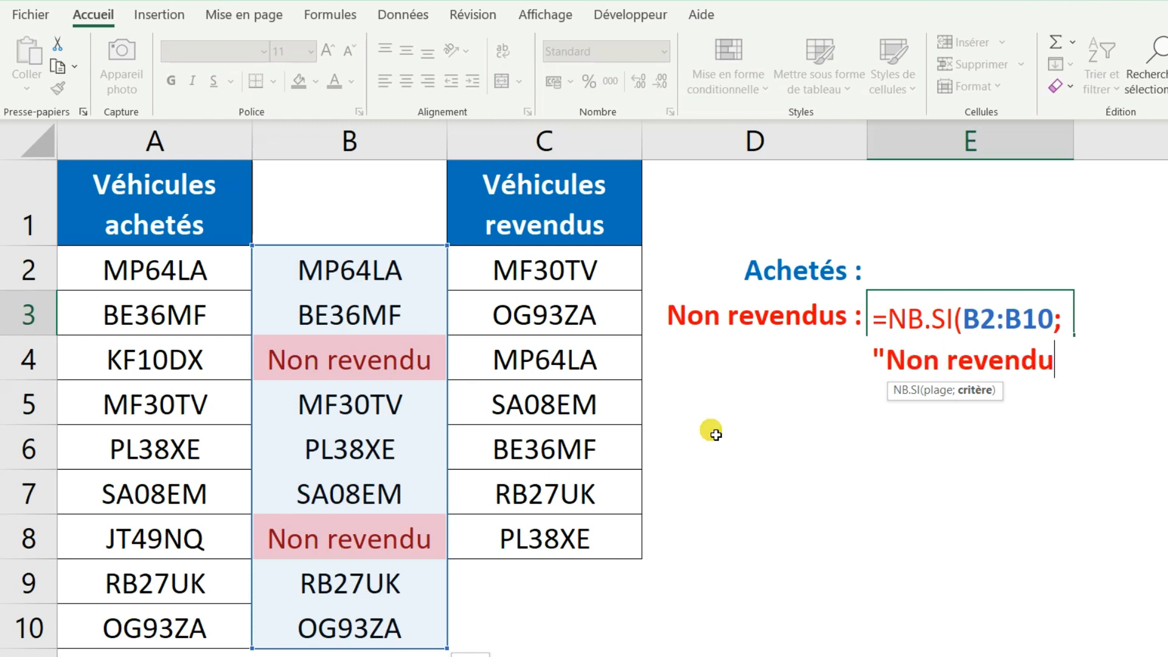
{"action": "type", "text": "\")"}
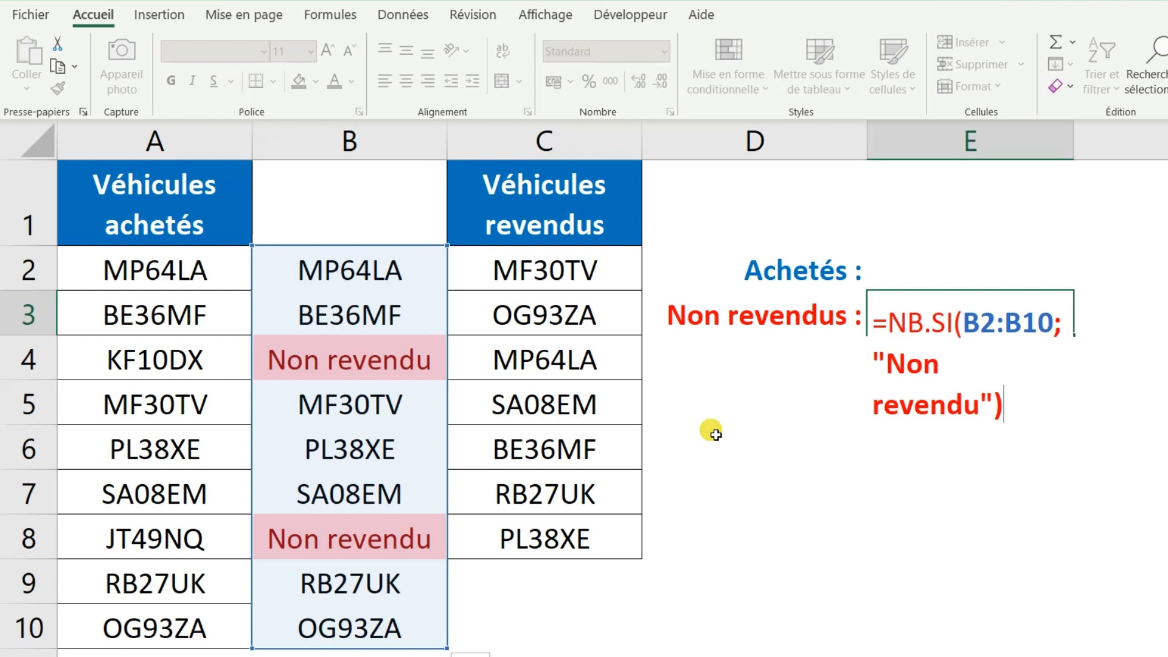
{"action": "key", "text": "Return"}
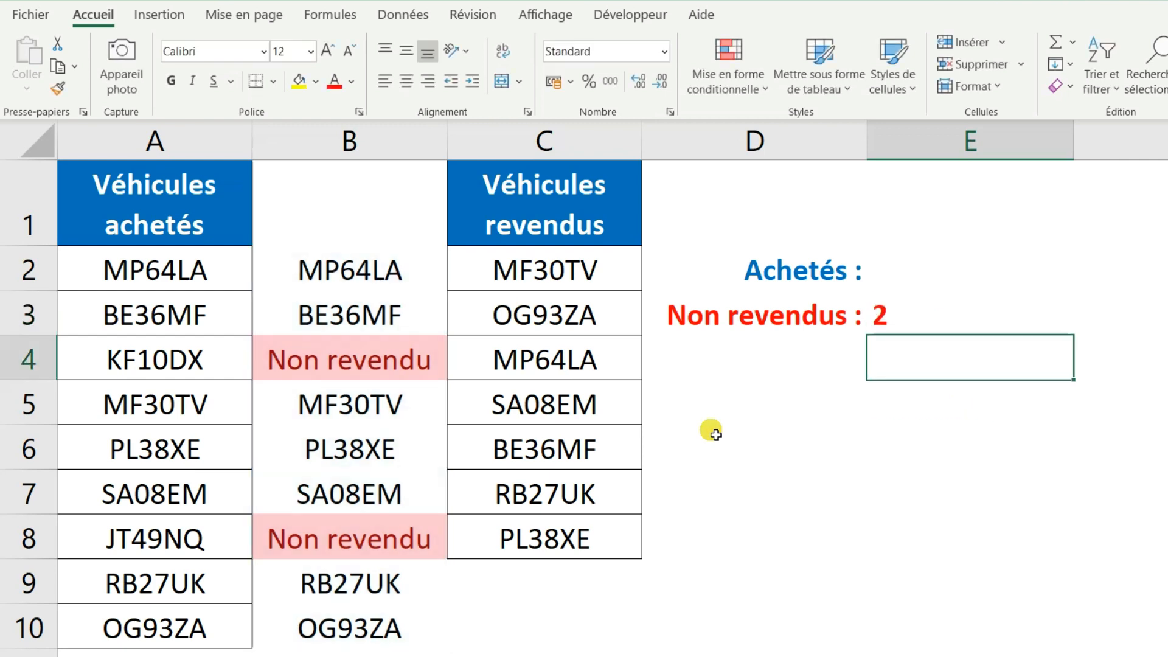
{"action": "left_click", "coordinate": [940, 322]}
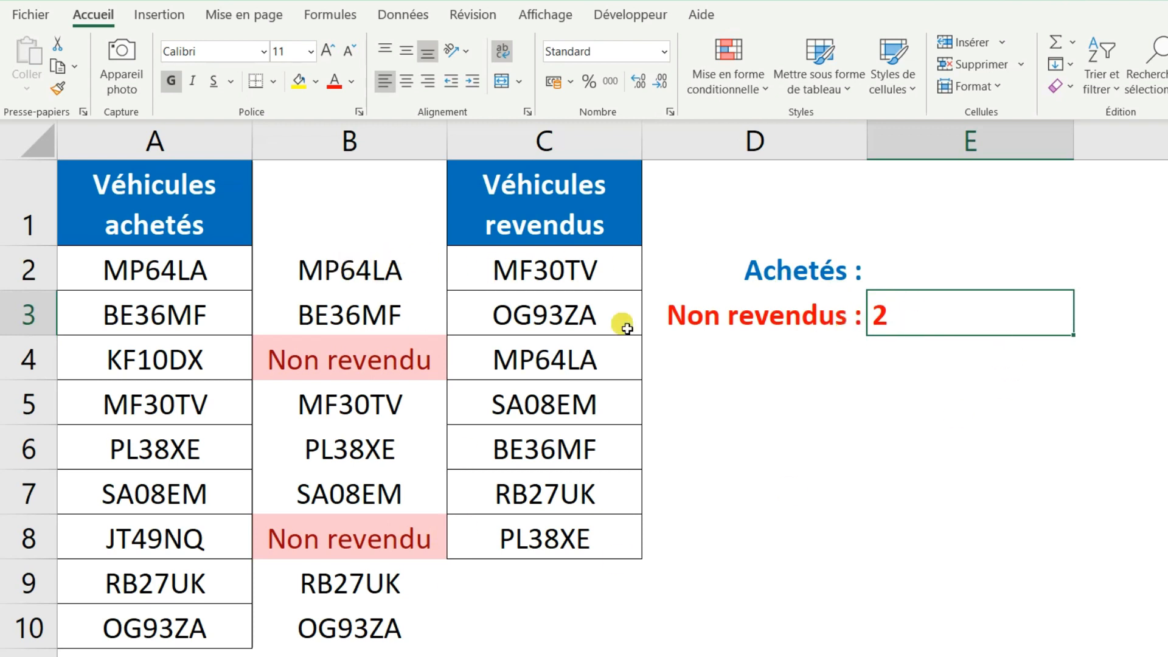
Step: Count the purchased vehicles in E2 with the formula =NBVAL(A2:A10)
{"action": "left_click", "coordinate": [905, 272]}
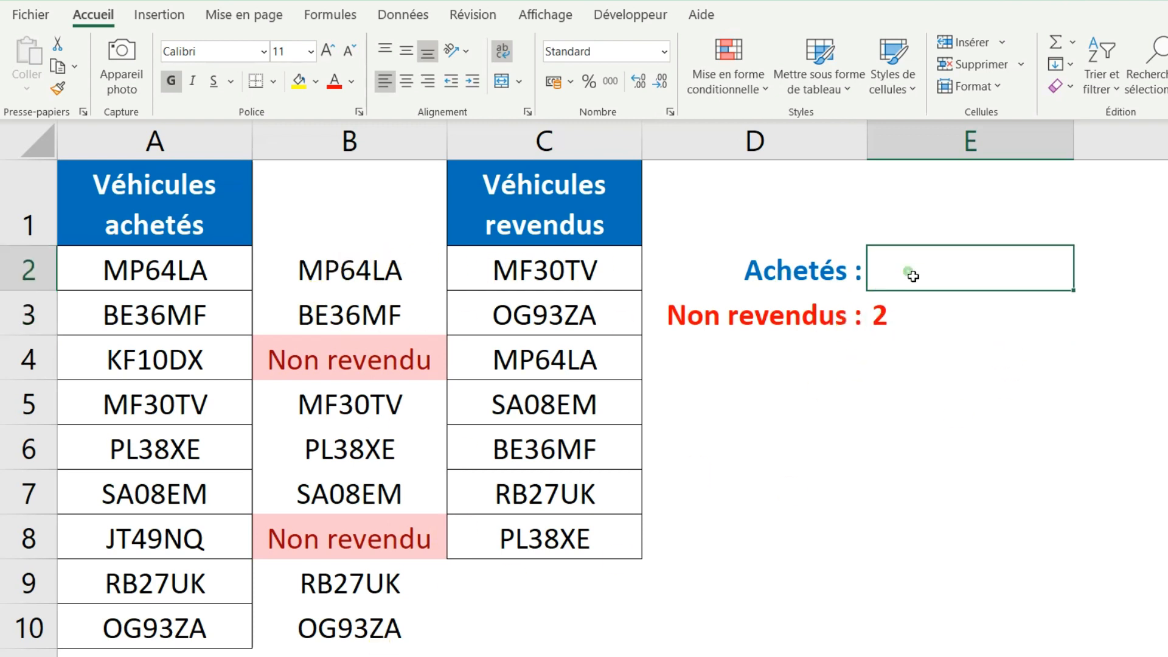
{"action": "type", "text": "=NB"}
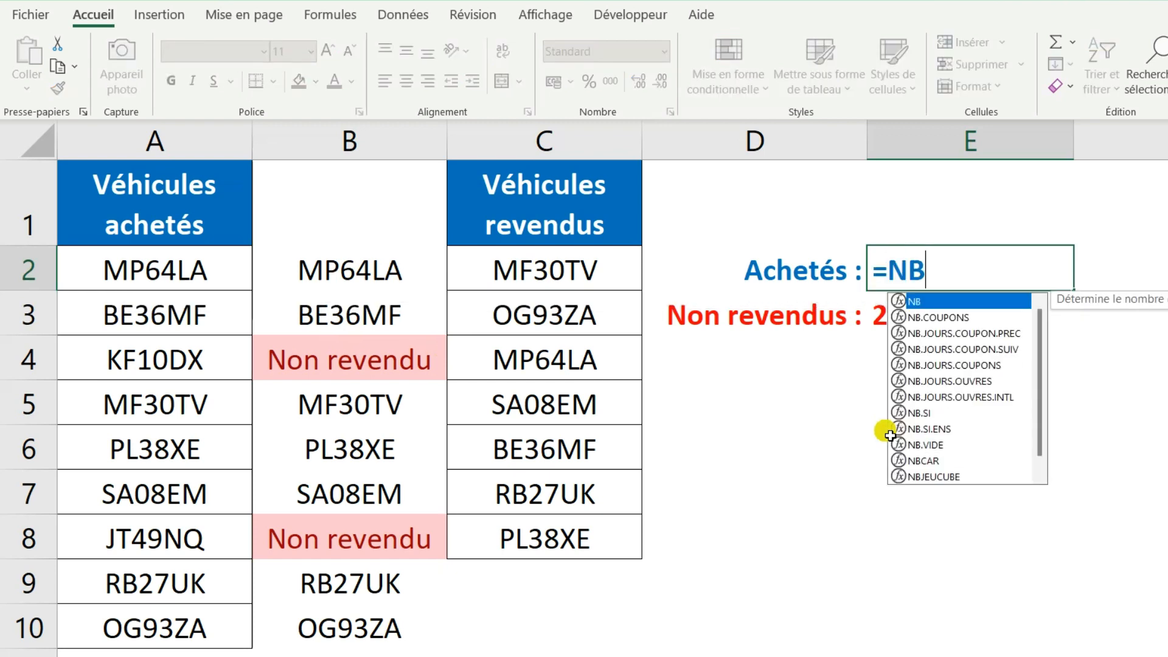
{"action": "type", "text": "VAL"}
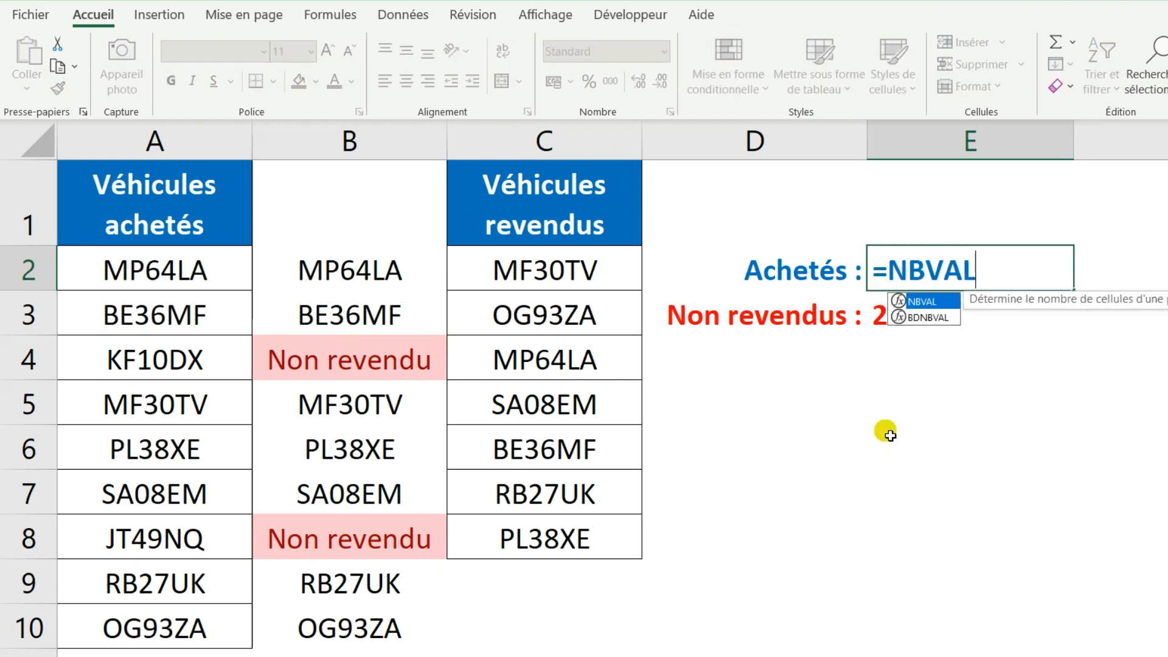
{"action": "type", "text": "("}
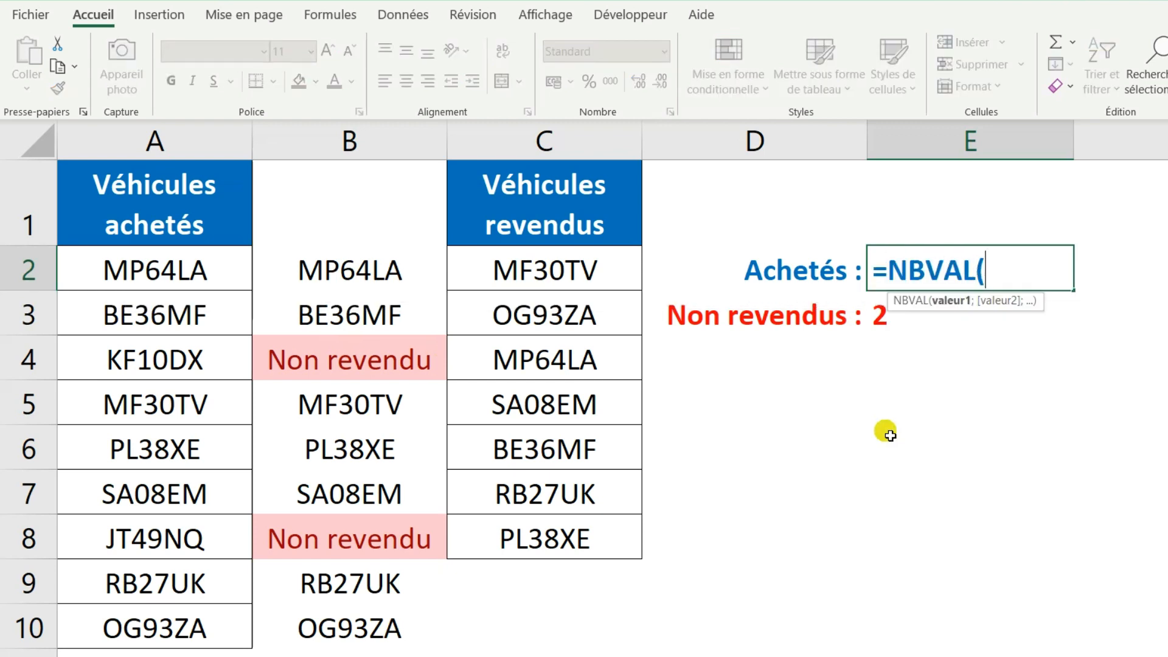
{"action": "left_click_drag", "start_coordinate": [246, 273], "coordinate": [200, 636]}
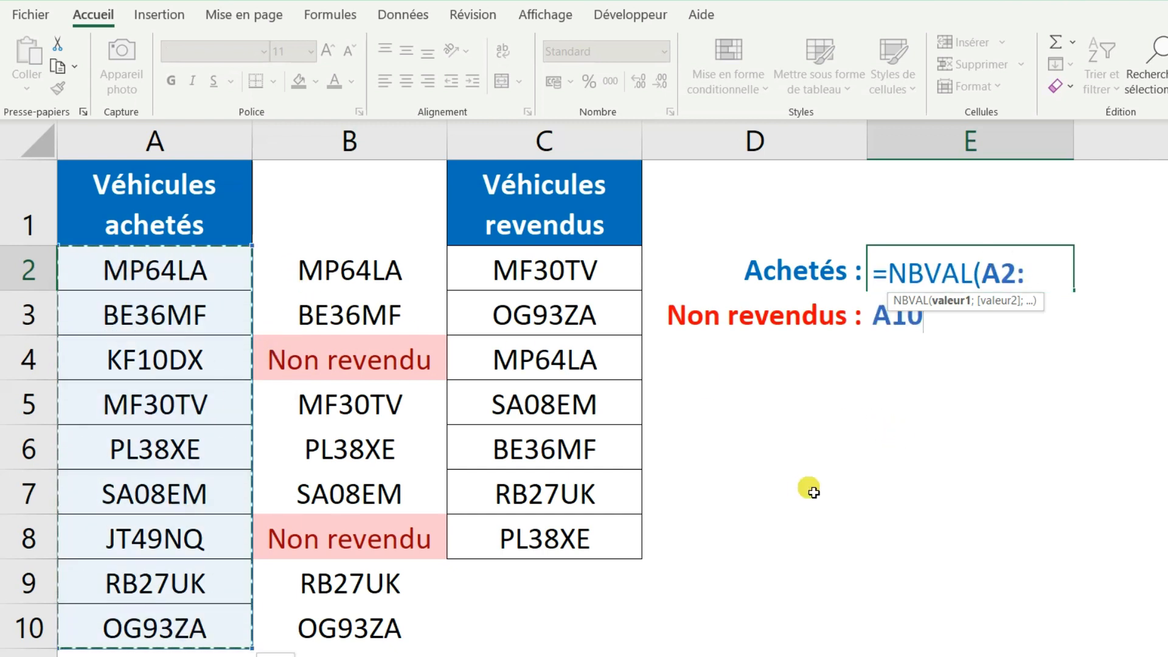
{"action": "type", "text": ")"}
{"action": "key", "text": "Return"}
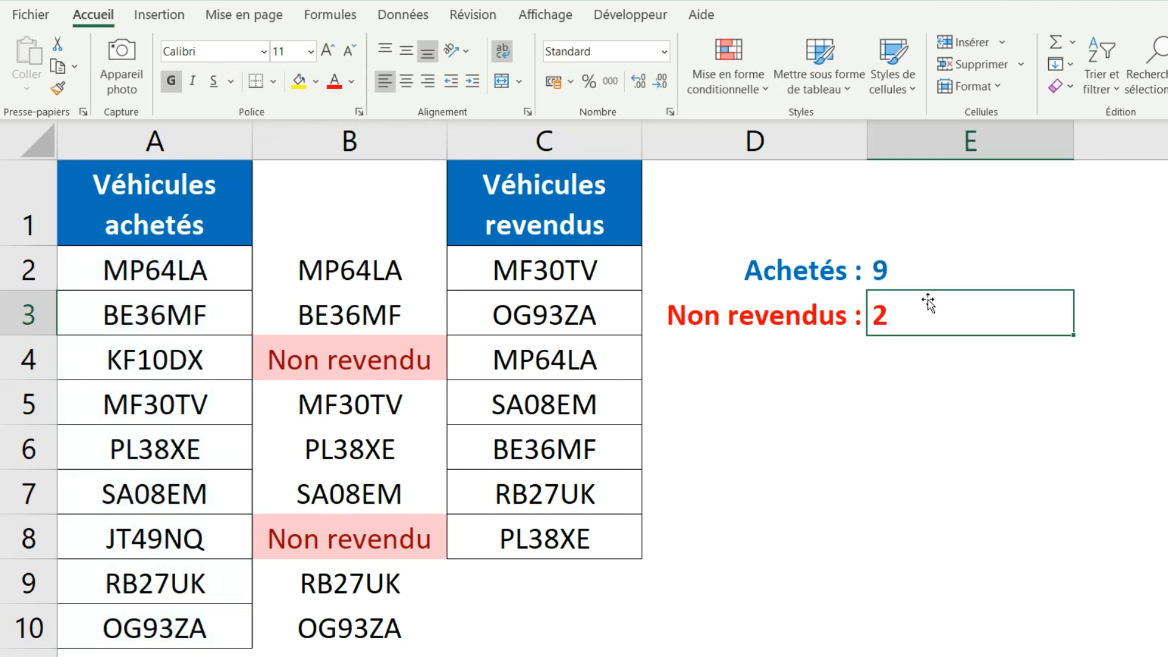
{"action": "left_click", "coordinate": [929, 271]}
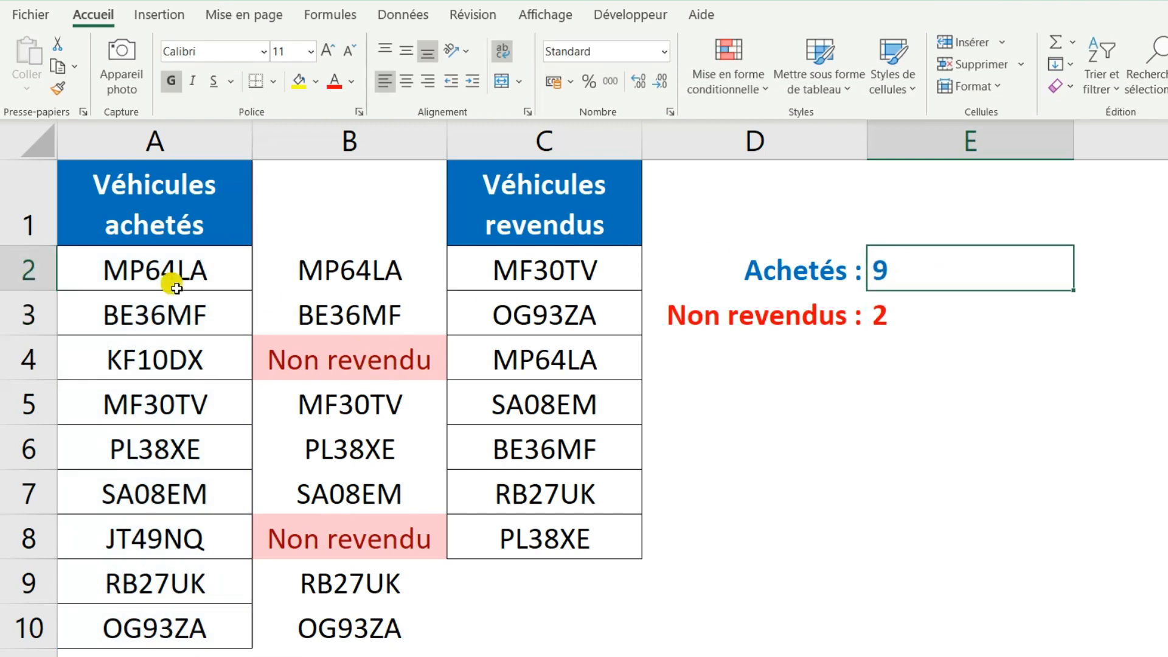
{"action": "left_click", "coordinate": [903, 319]}
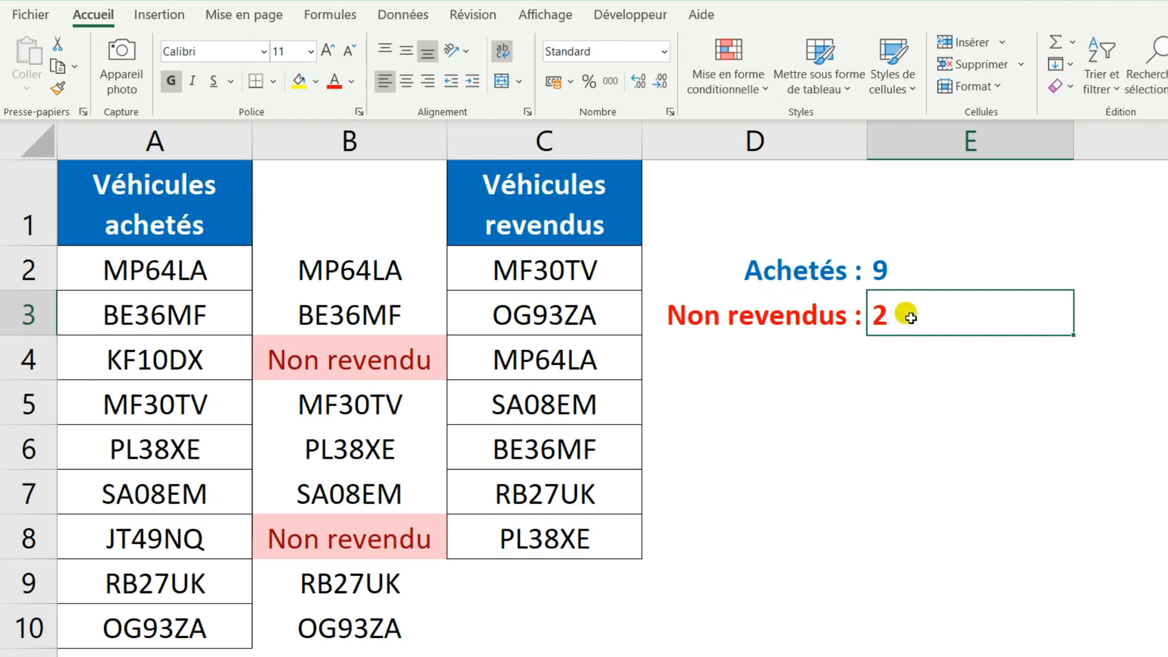